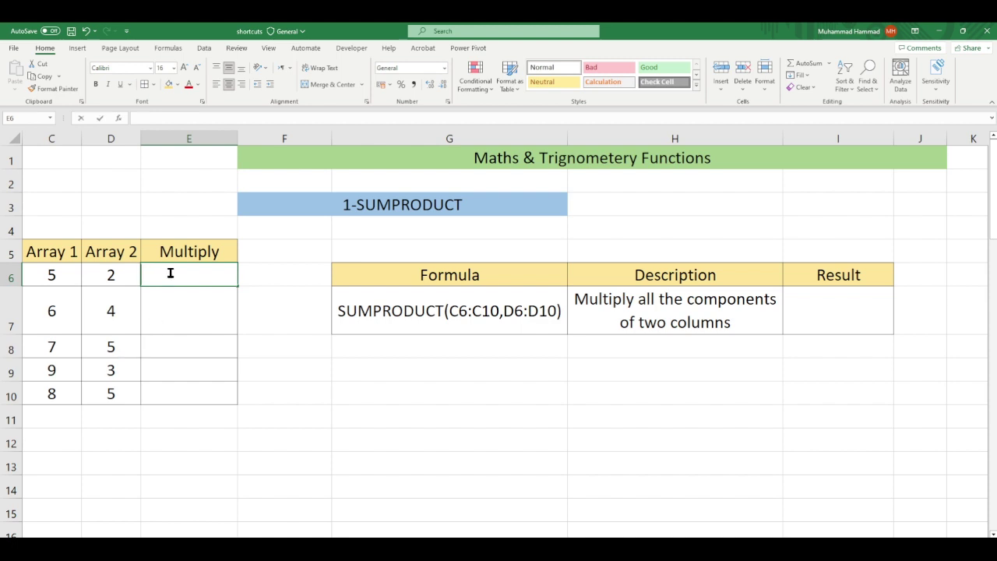
Step: Enter =C6*D6 in E6 and fill it down to E10, giving 10, 24, 35, 27, 40
text(=)
click(56, 274)
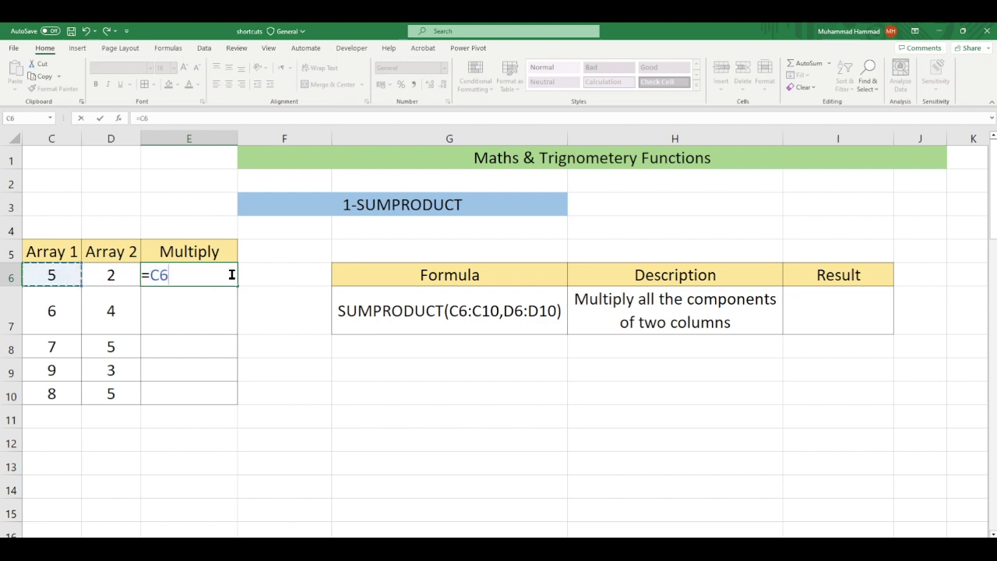
text(*)
click(113, 276)
key(Return)
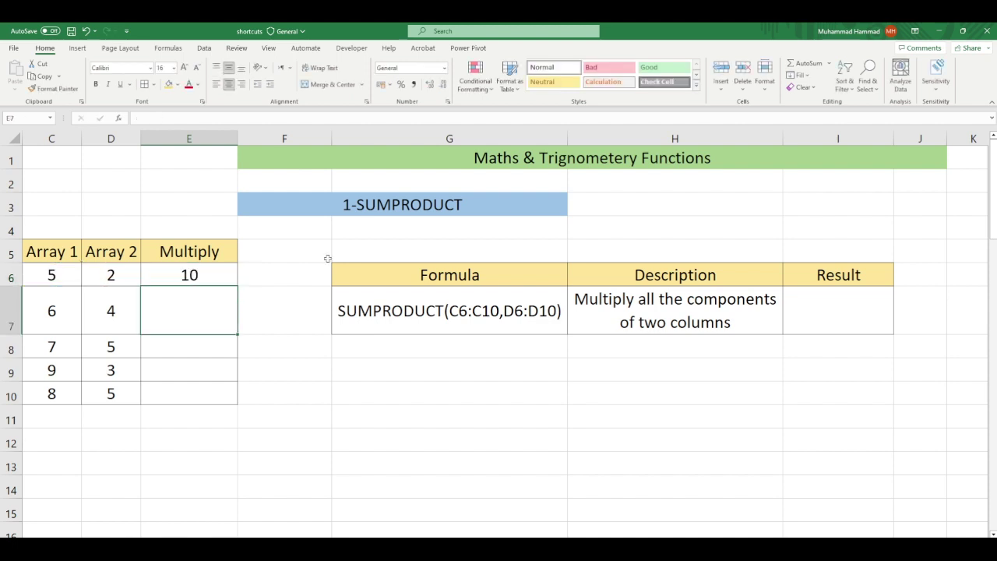
click(195, 274)
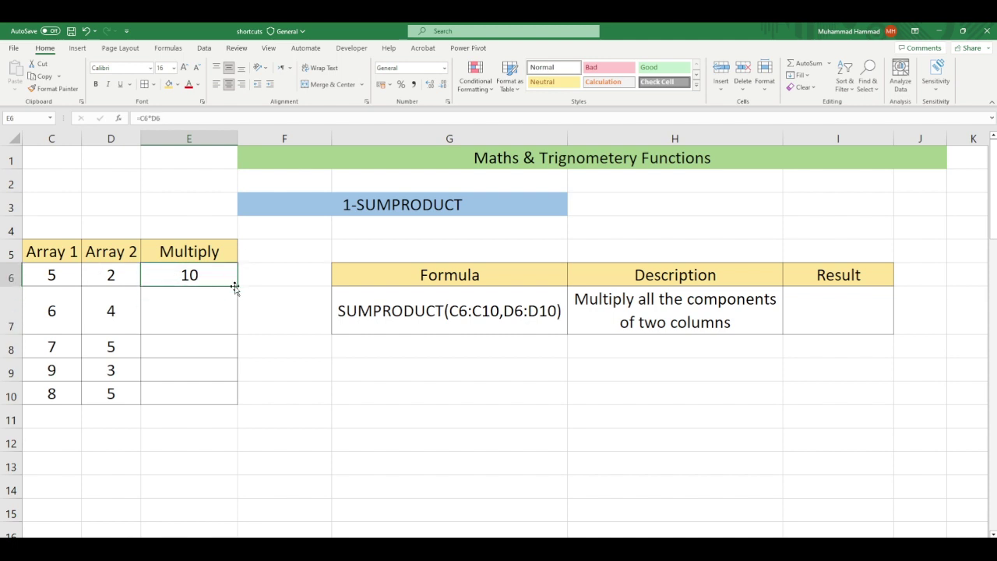
drag(237, 287, 245, 393)
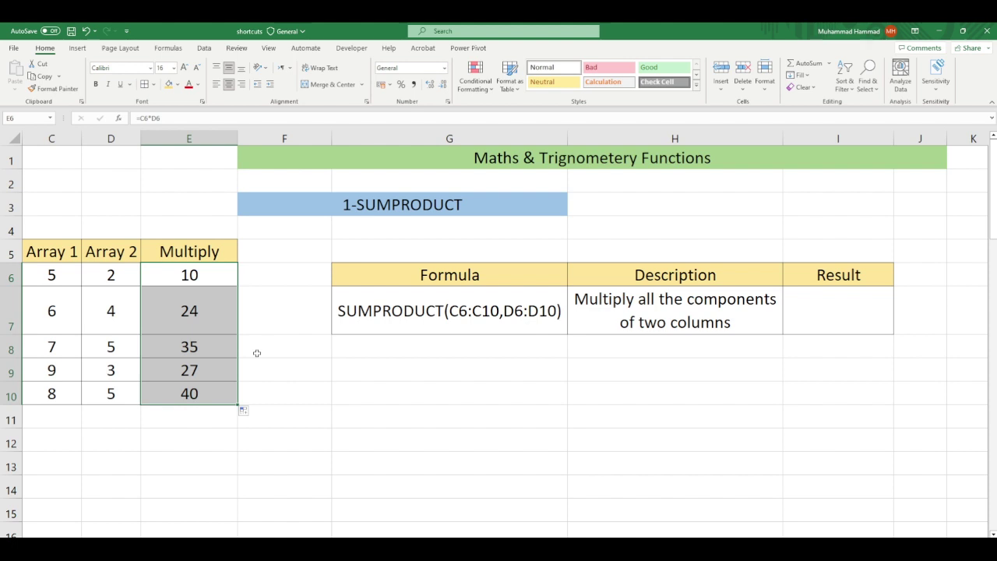
Step: Use AutoSum in E11 to total E6:E10 with =SUM(E6:E10), giving 136
click(201, 417)
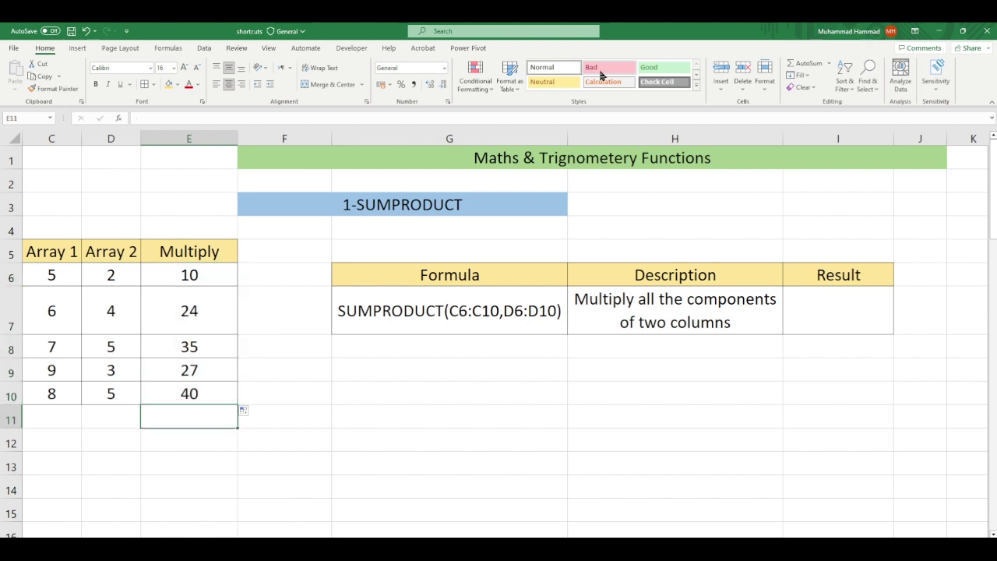
click(803, 63)
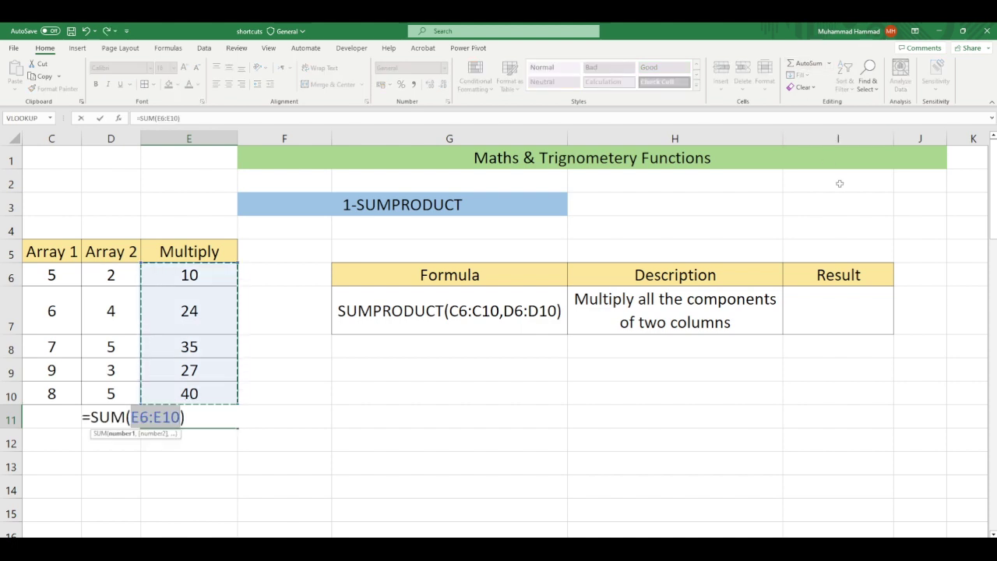
key(Return)
click(204, 416)
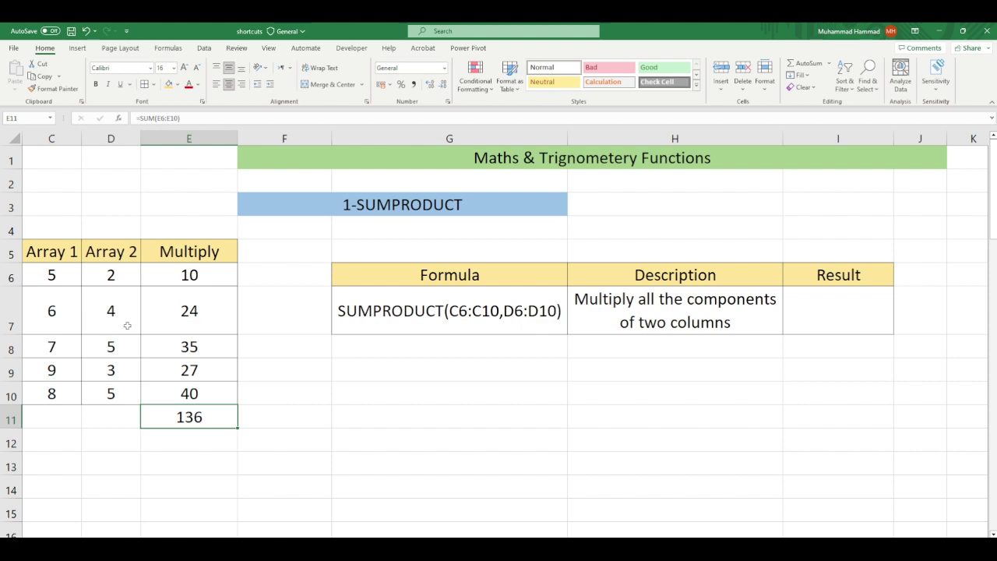
click(811, 319)
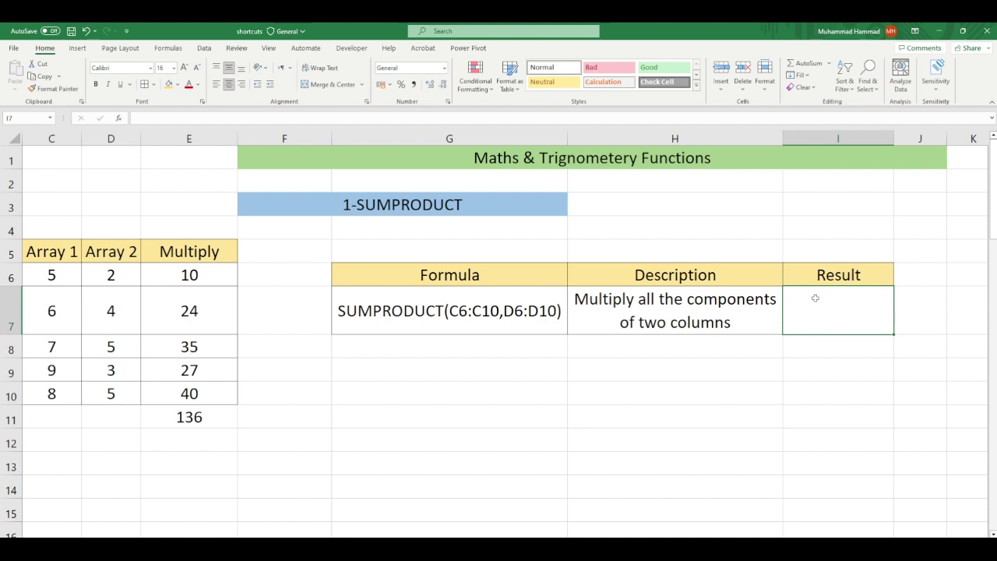
Step: Enter =SUMPRODUCT(C6:C10,D6:D10) in I7, giving 136, and compare it with the E11 sum
text(=)
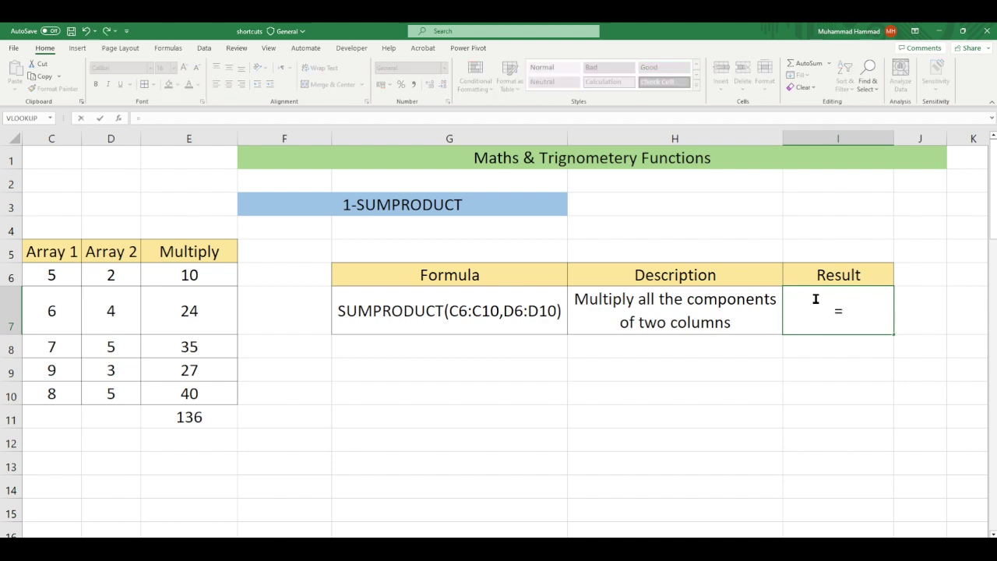
text(sump)
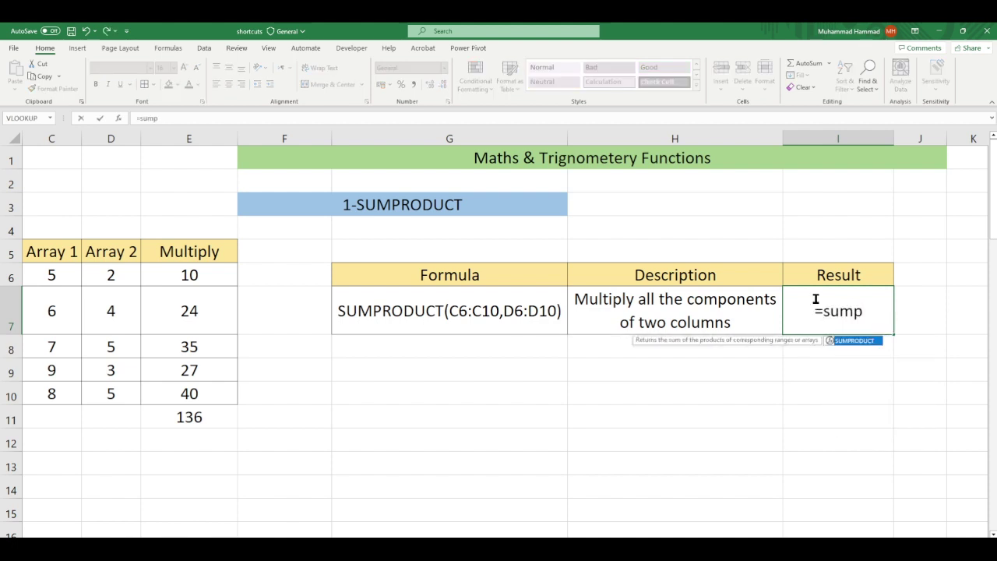
text(rod)
key(Tab)
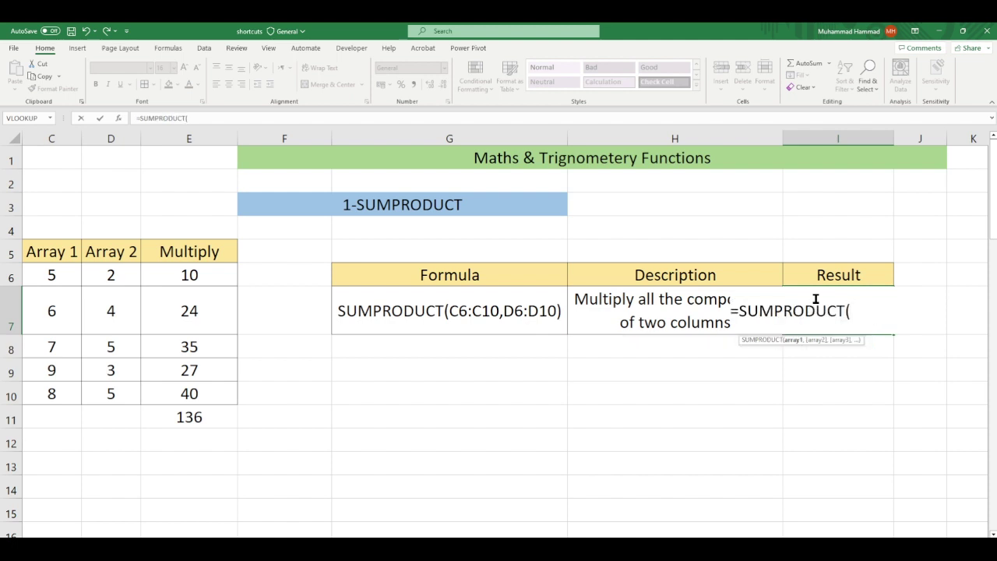
drag(63, 272, 67, 387)
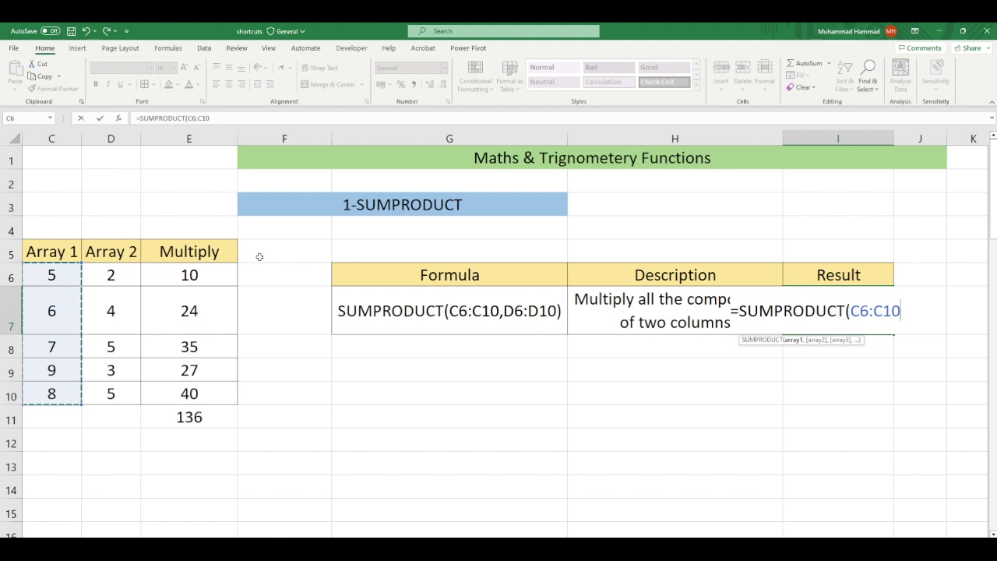
text(,)
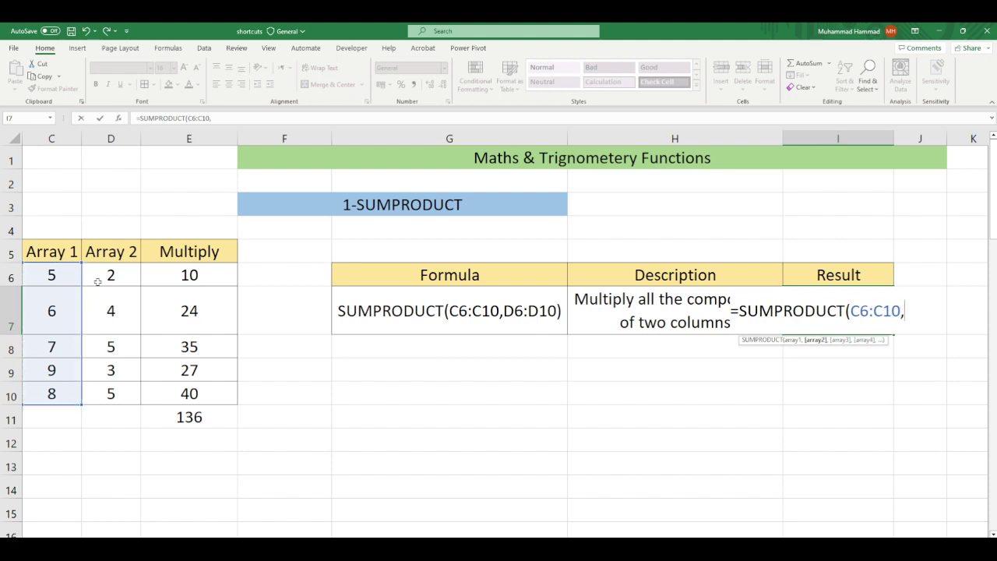
drag(98, 287, 98, 391)
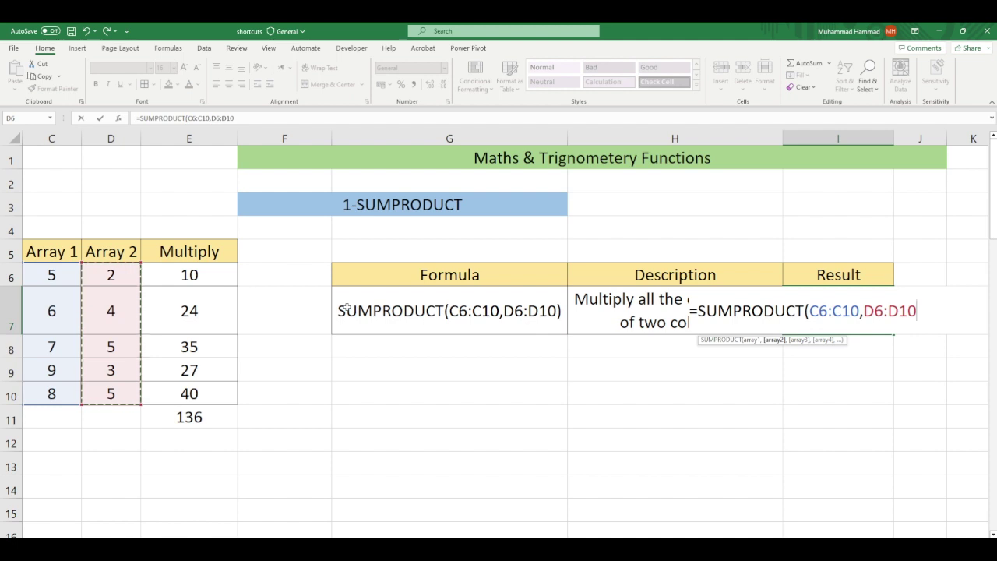
text())
key(Return)
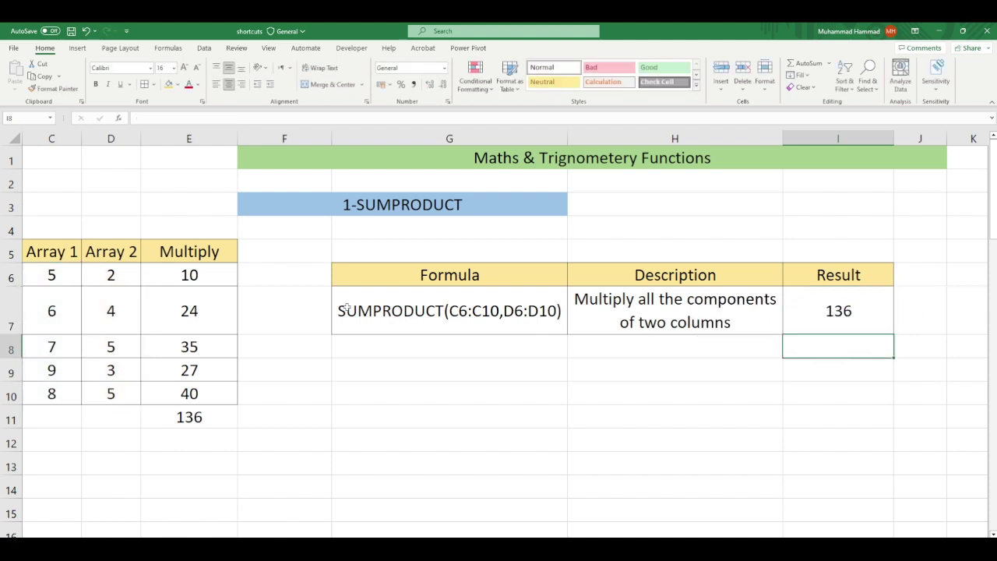
click(836, 317)
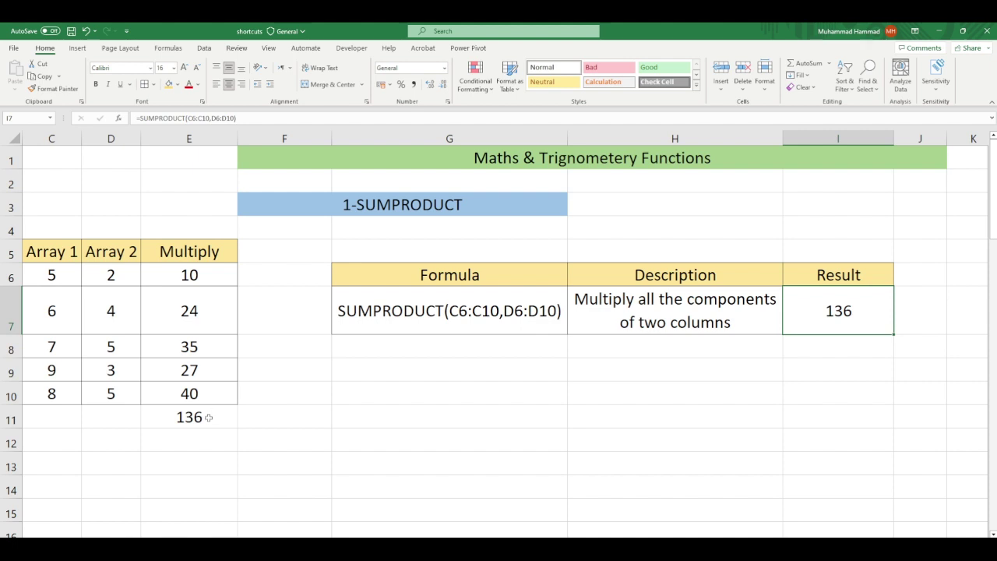
click(209, 417)
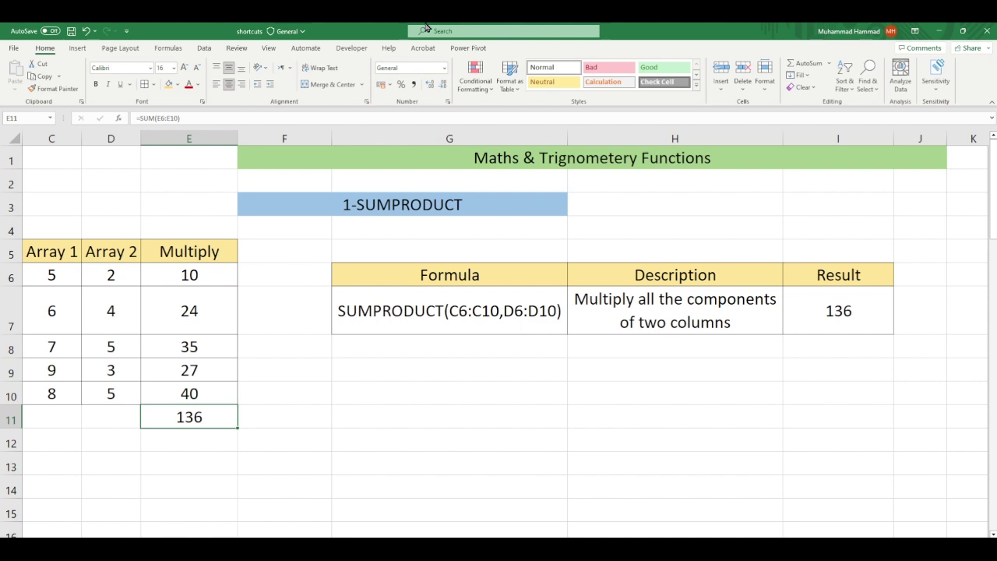
Step: In the 2-MROUND table, enter =MROUND(F20,1) in H20 so 9.4 rounds to 9
scroll(445, 383, down, 3)
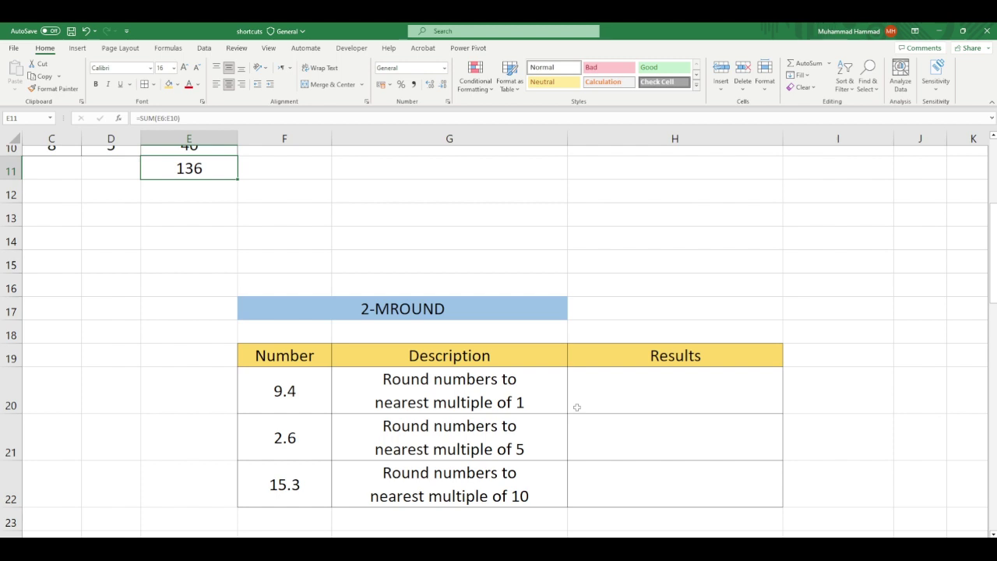
click(599, 402)
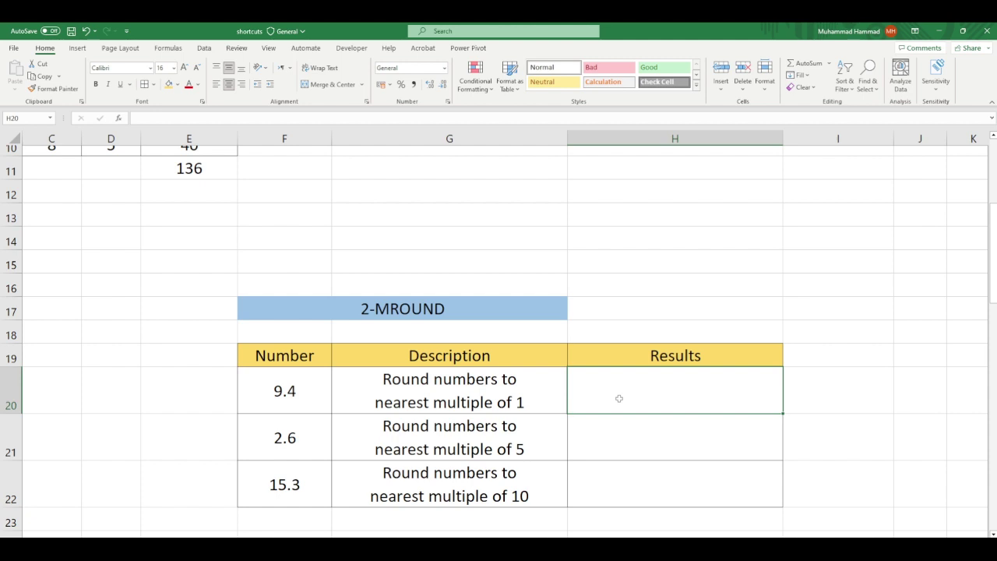
text(=m)
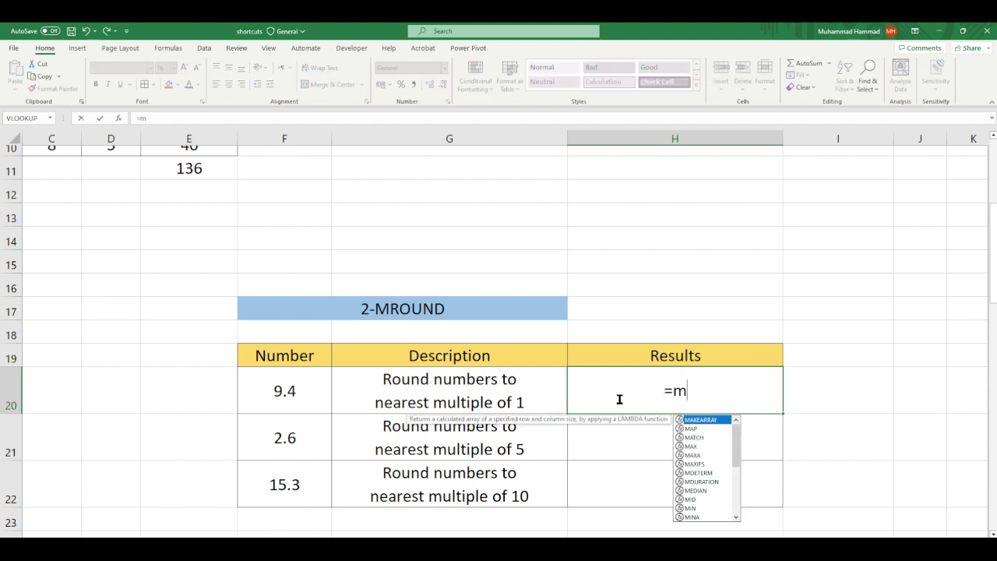
text(round)
key(Tab)
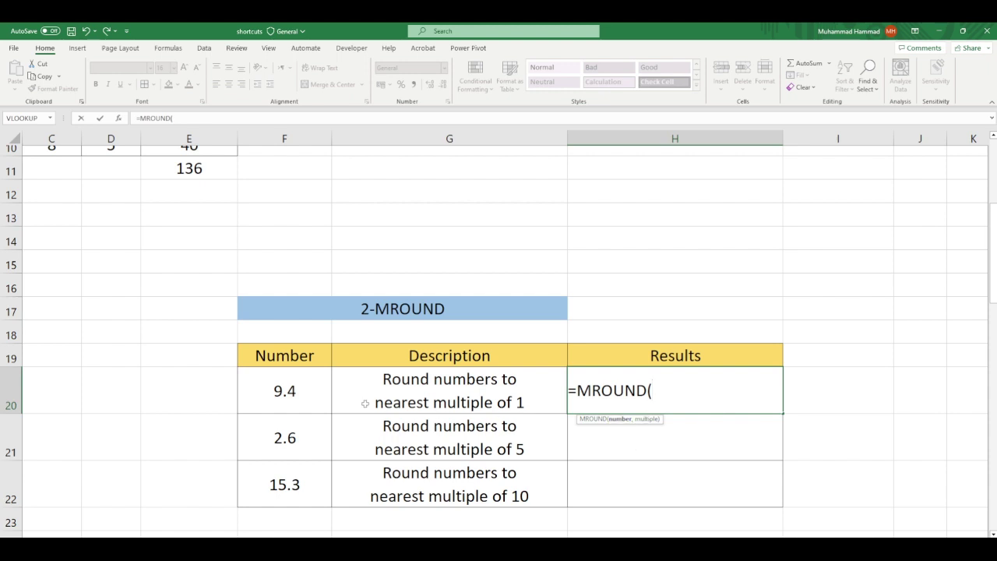
click(326, 399)
text(,)
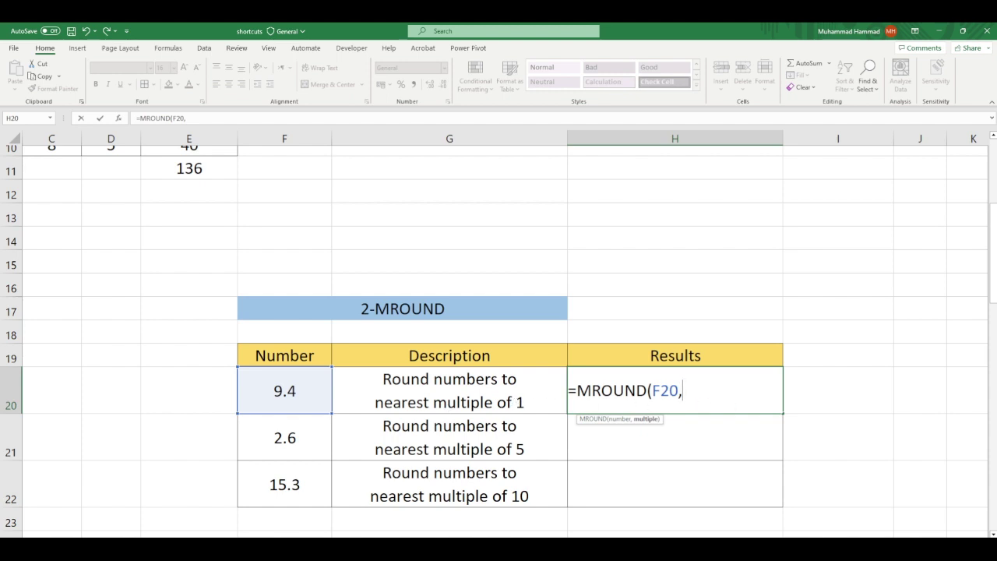
text(1)
text())
key(Return)
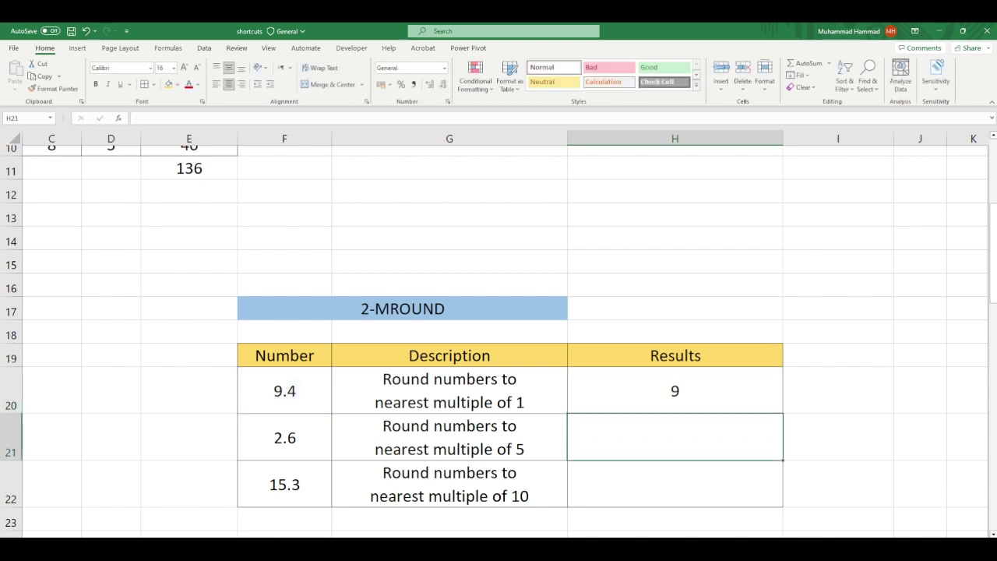
click(301, 391)
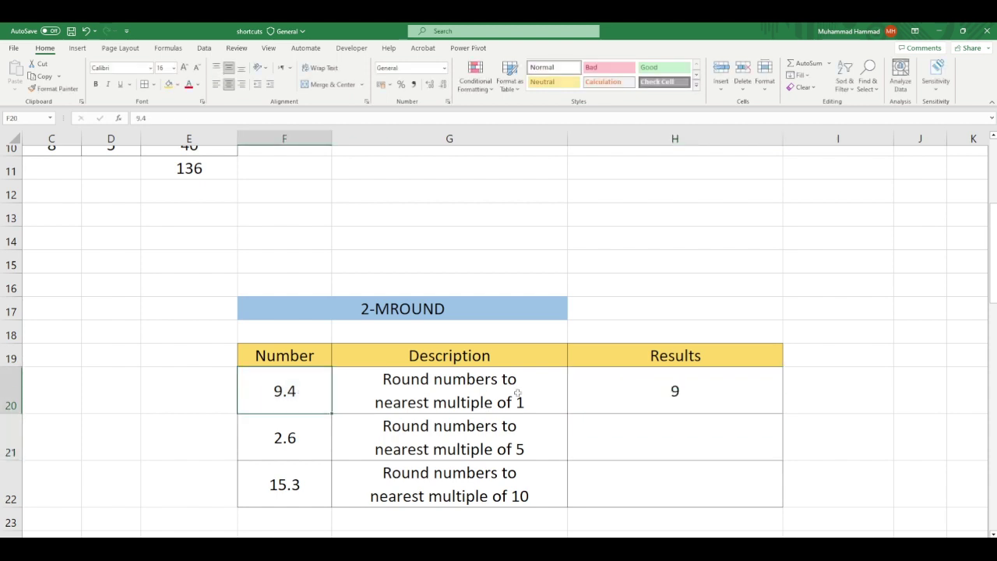
click(670, 393)
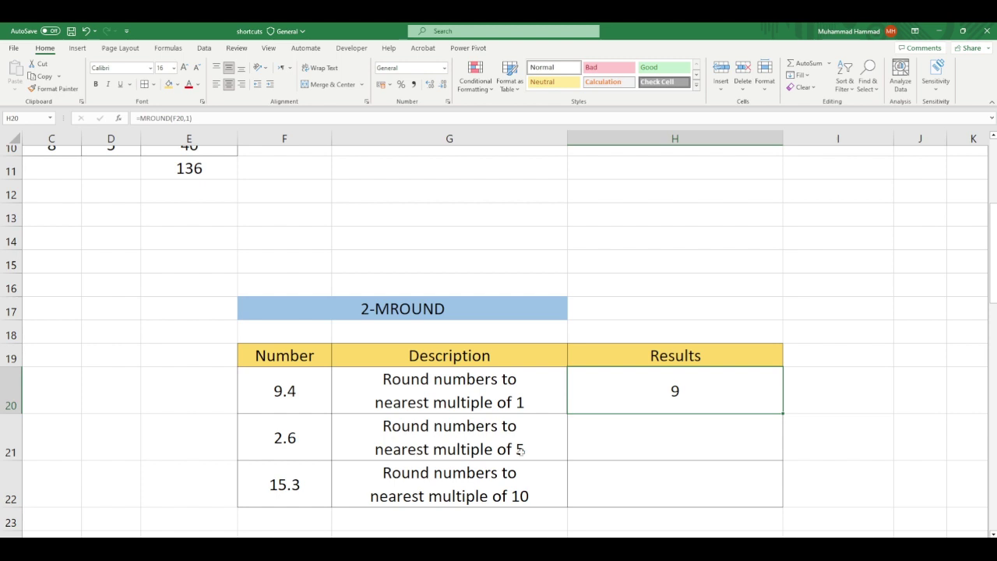
Step: Enter =MROUND(F21,5) in H21 so 2.6 rounds to 5
click(635, 439)
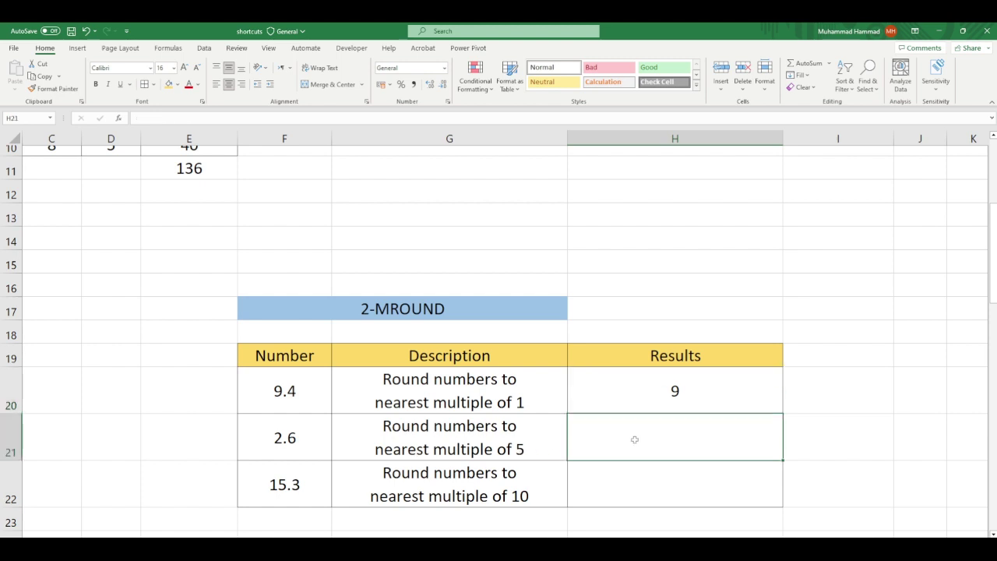
text(=mr)
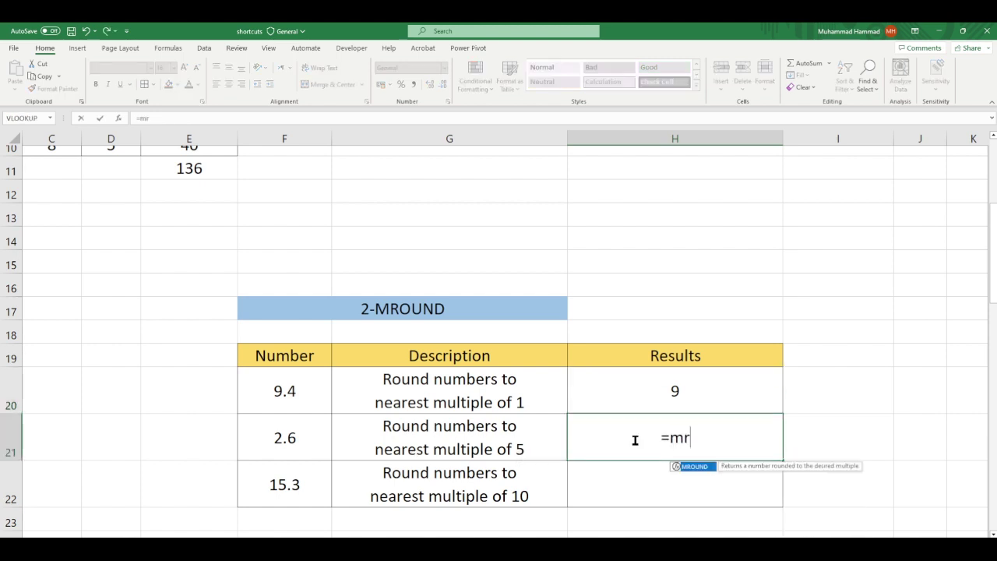
text(ound)
key(Tab)
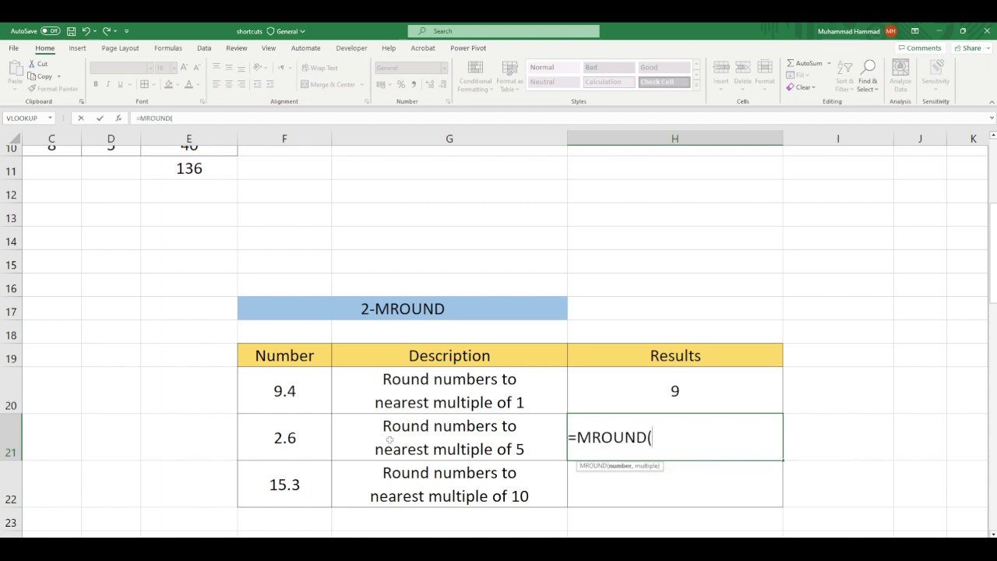
click(269, 445)
text(,)
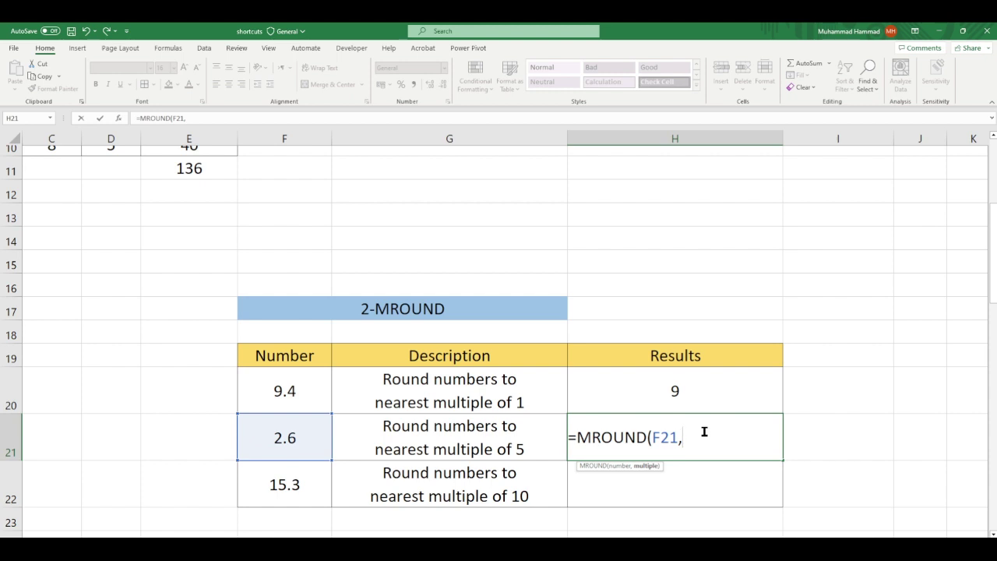
text(5))
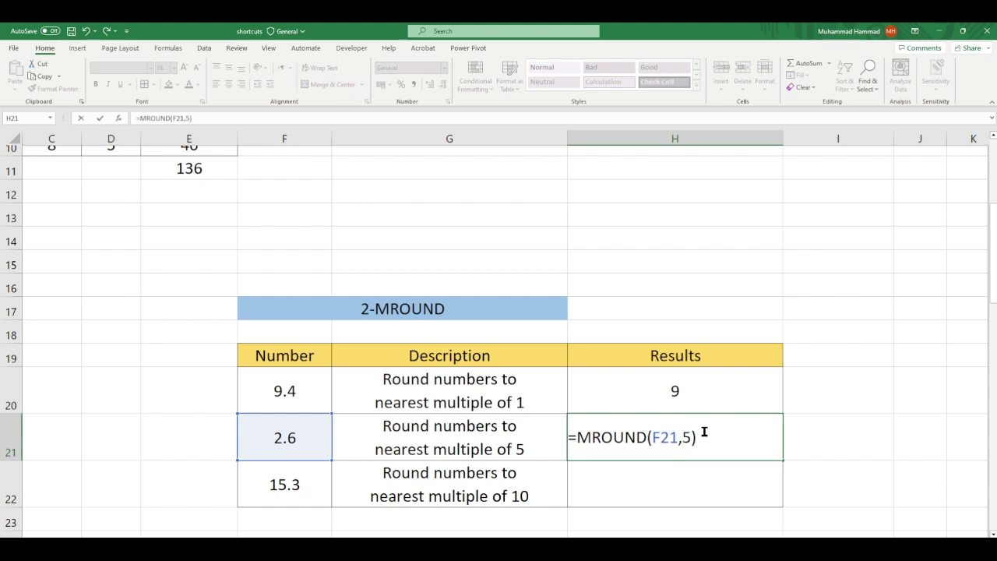
key(Return)
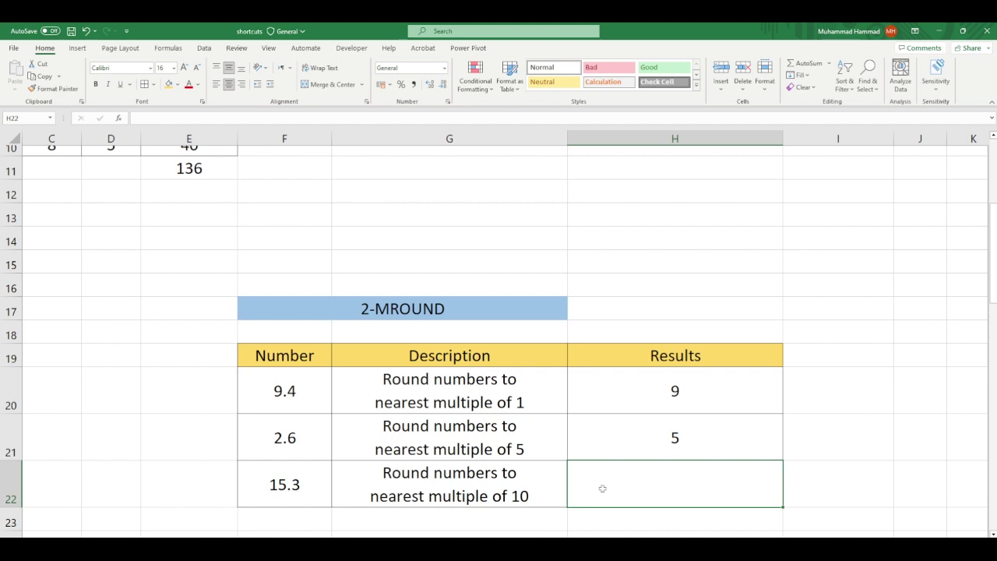
Step: Enter =MROUND(F22,10) in H22 so 15.3 rounds to 20
text(=m)
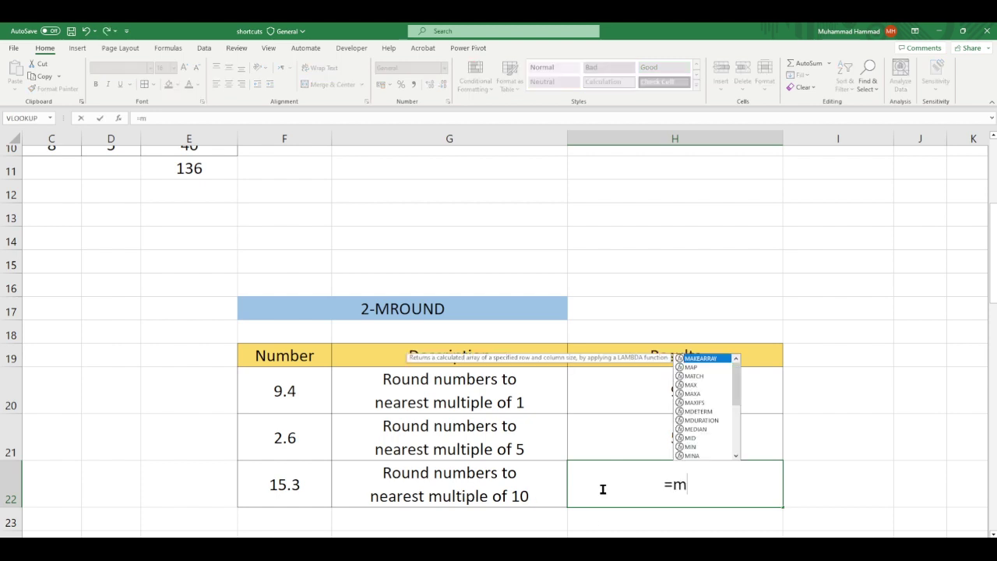
text(roun)
key(Tab)
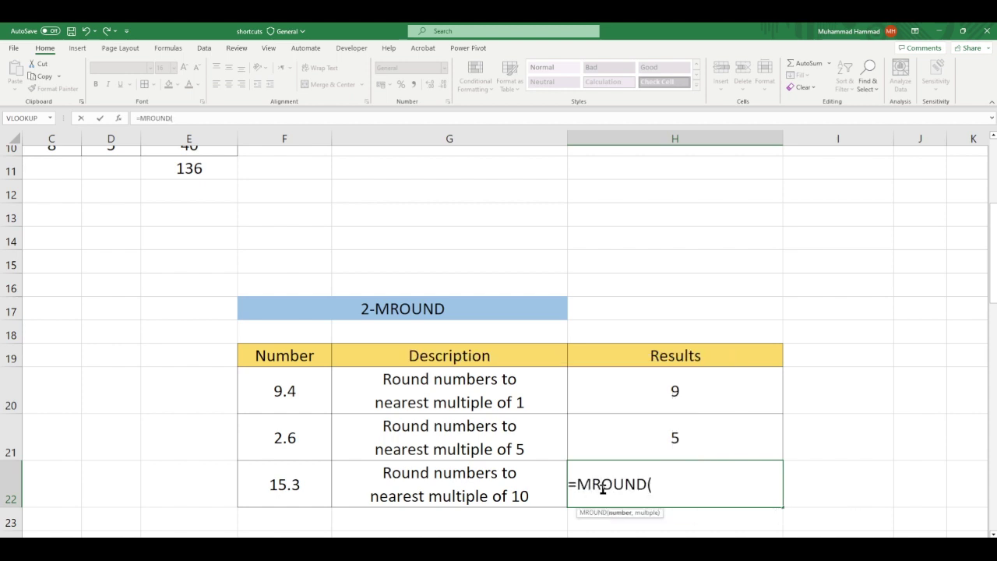
click(307, 479)
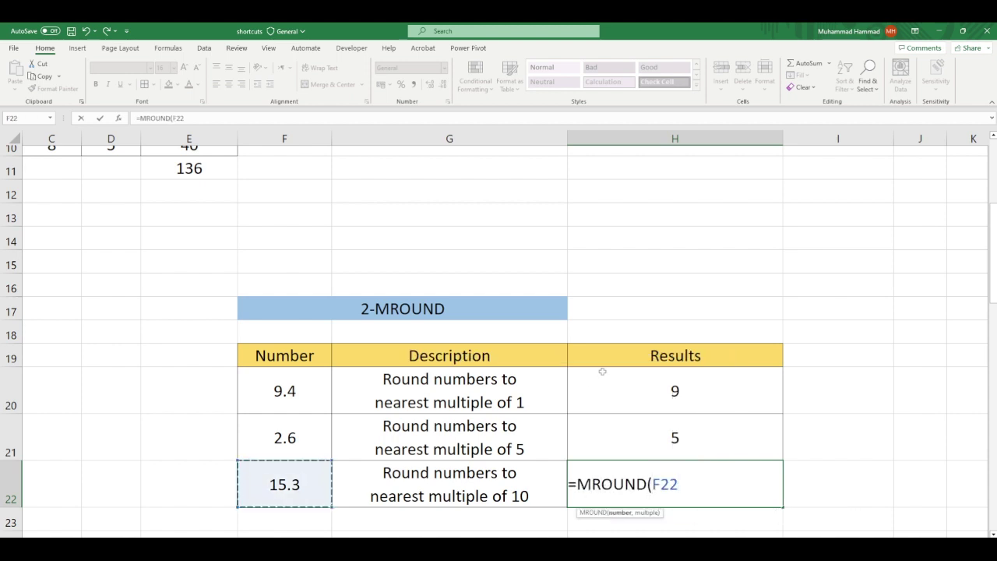
text(,)
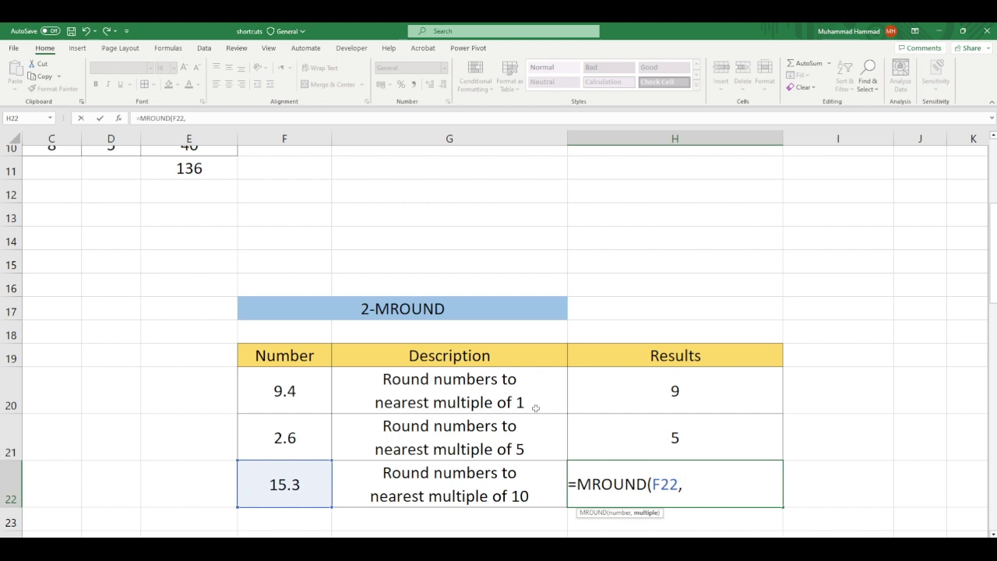
text(10)
text())
key(Return)
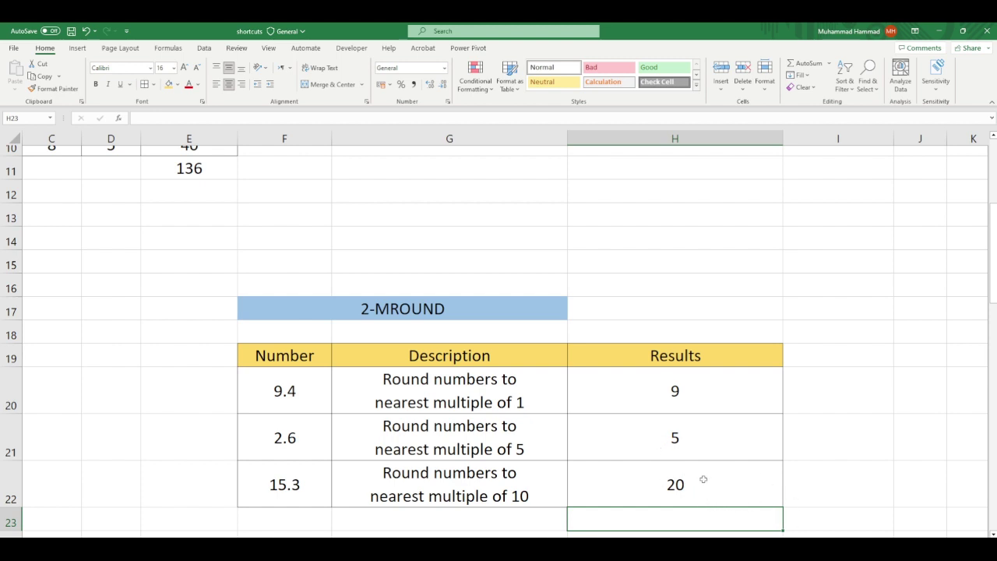
Step: In the 3-FLOOR table, enter =FLOOR(F28,1) in H28, rounding 7.5 down to 7
scroll(683, 482, down, 4)
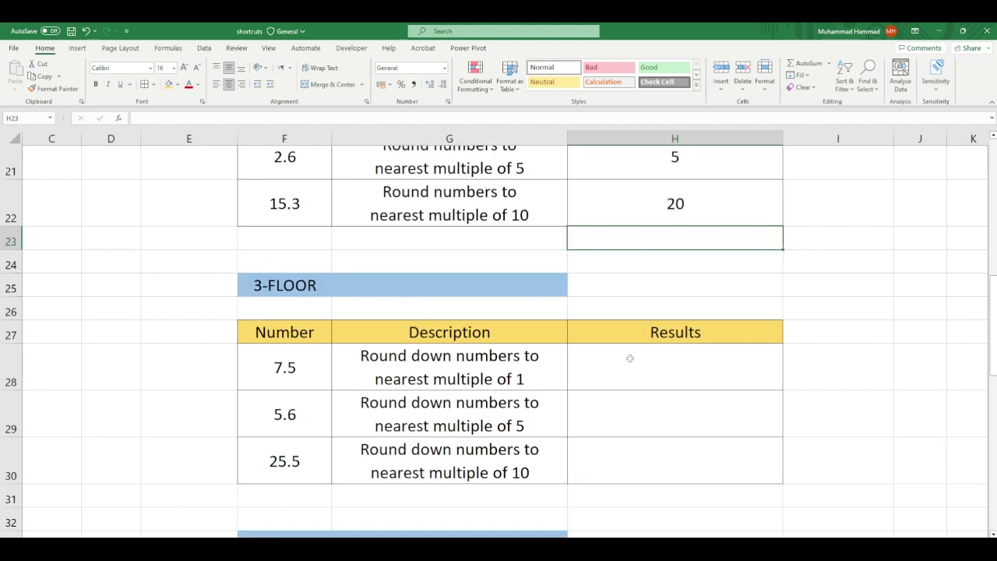
click(628, 360)
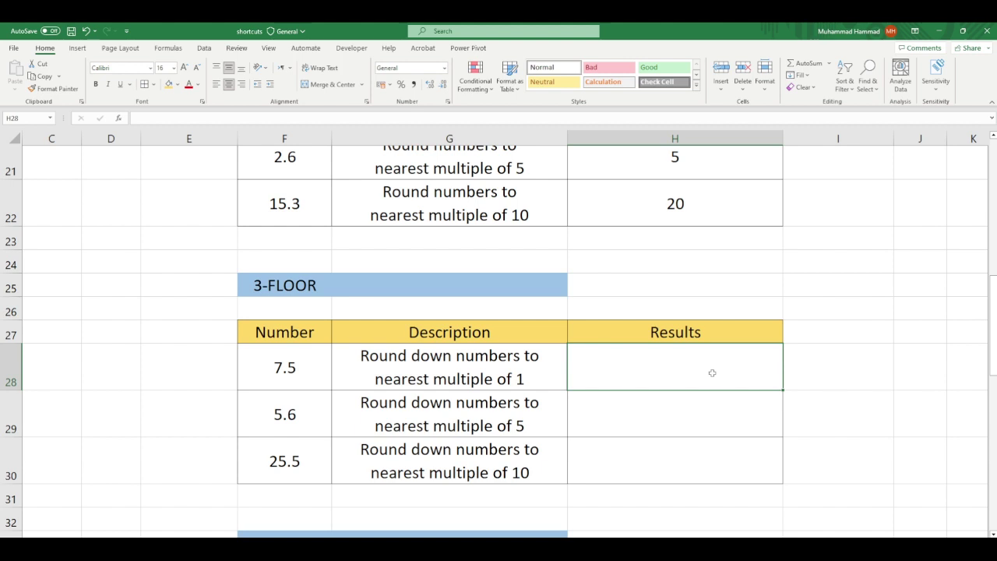
text(=floo)
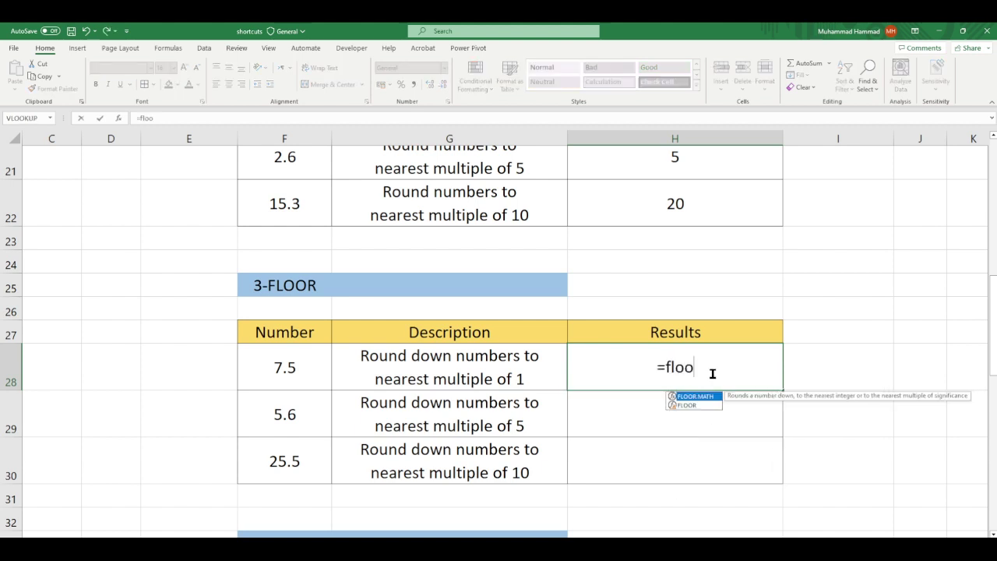
text(r)
key(Down)
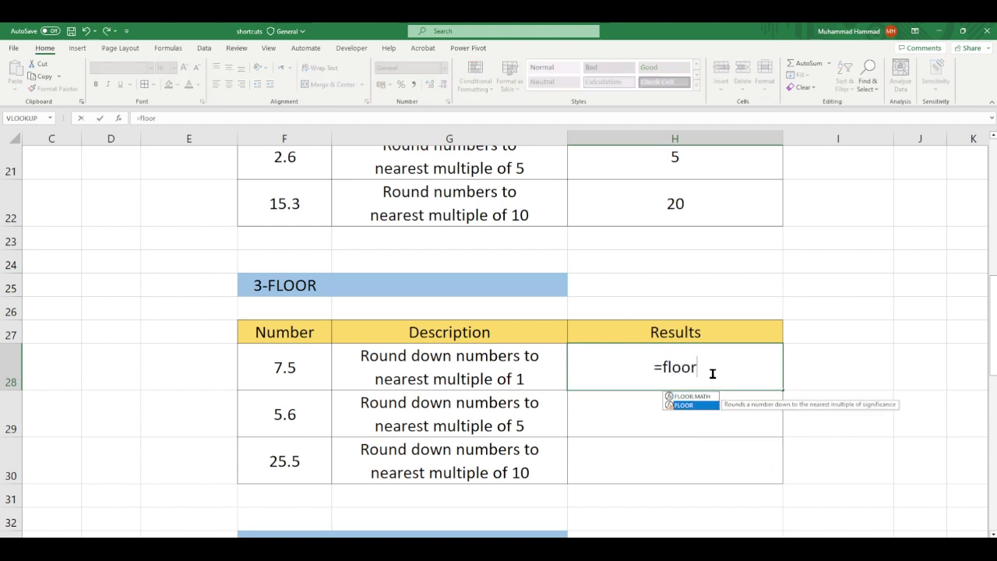
key(Tab)
key(Left)
key(Left)
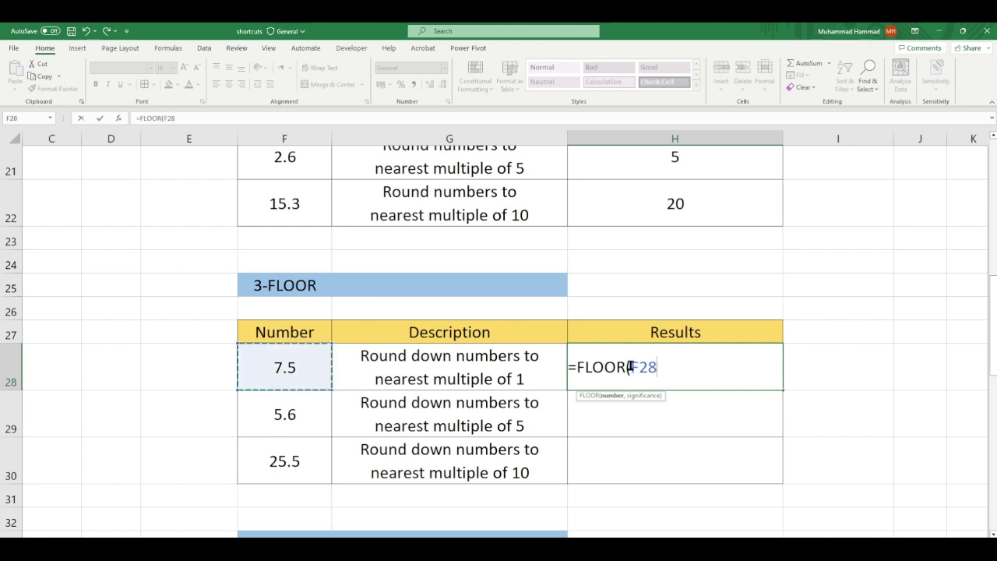
text(,)
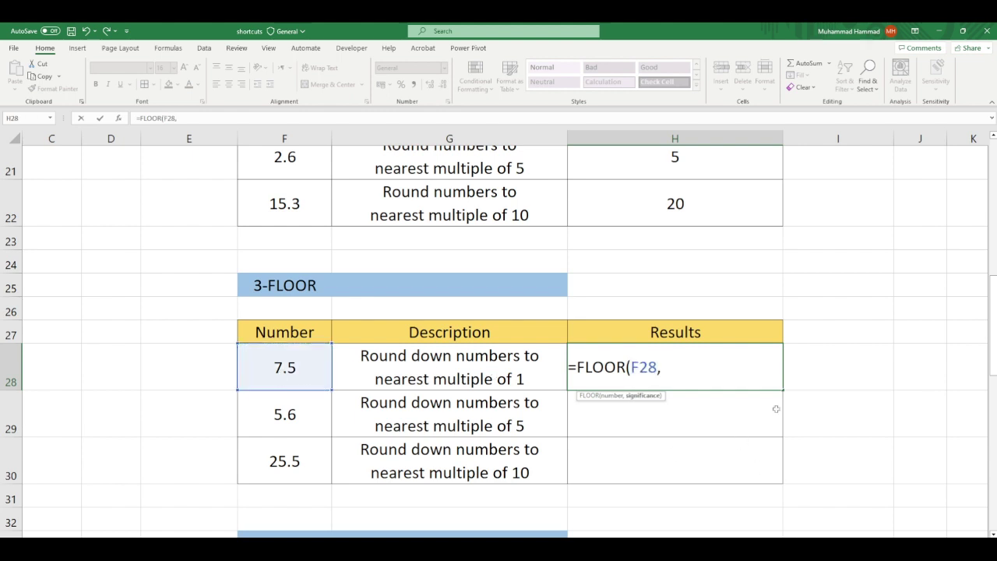
text(1)
text())
key(Return)
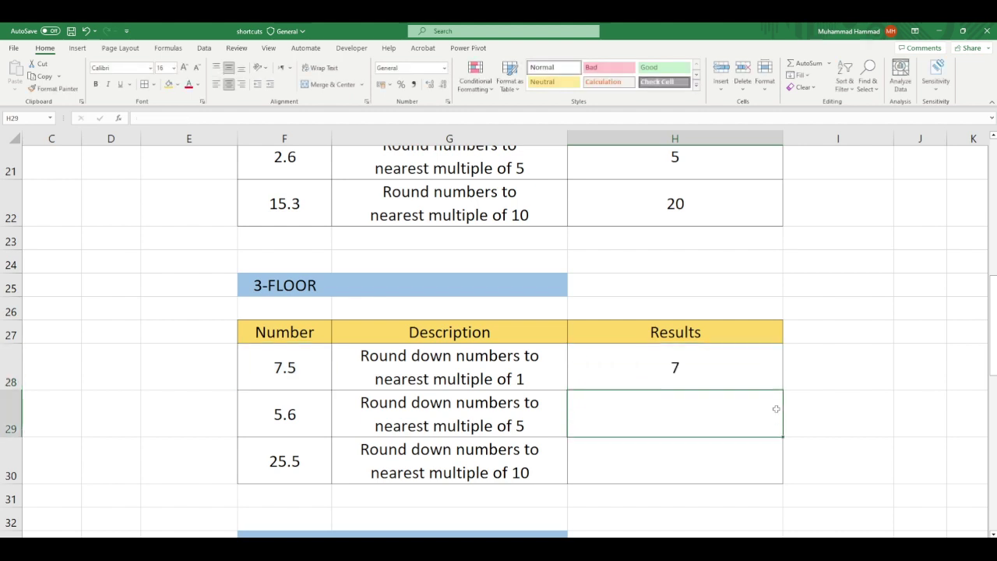
click(689, 374)
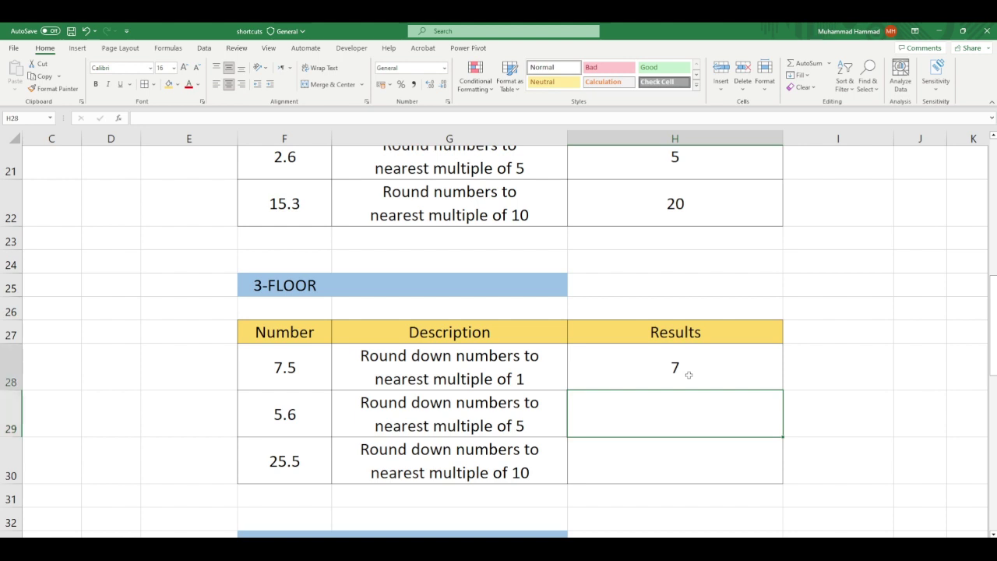
Step: Enter =FLOOR(F29,5) in H29, rounding 5.6 down to 5
click(656, 407)
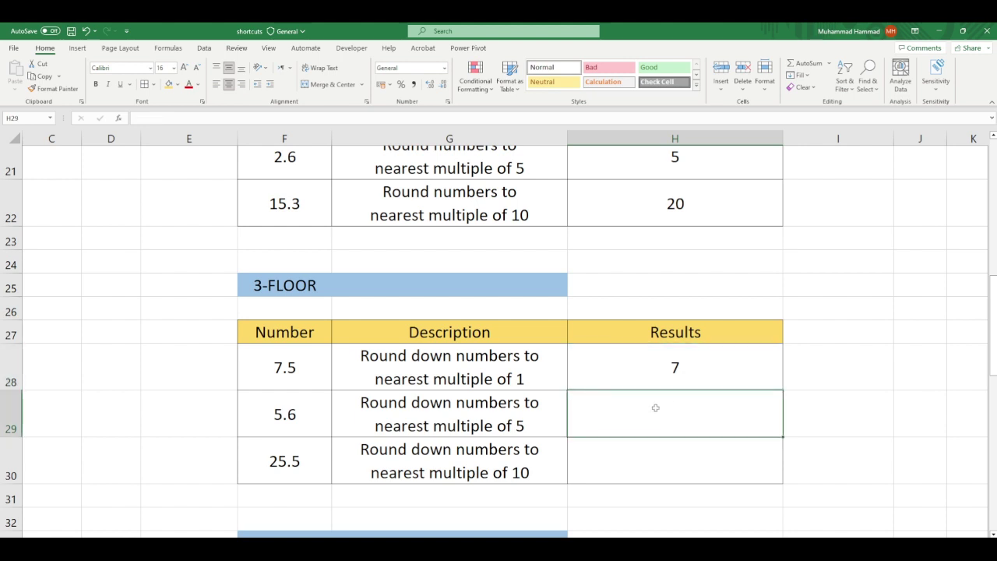
text(=)
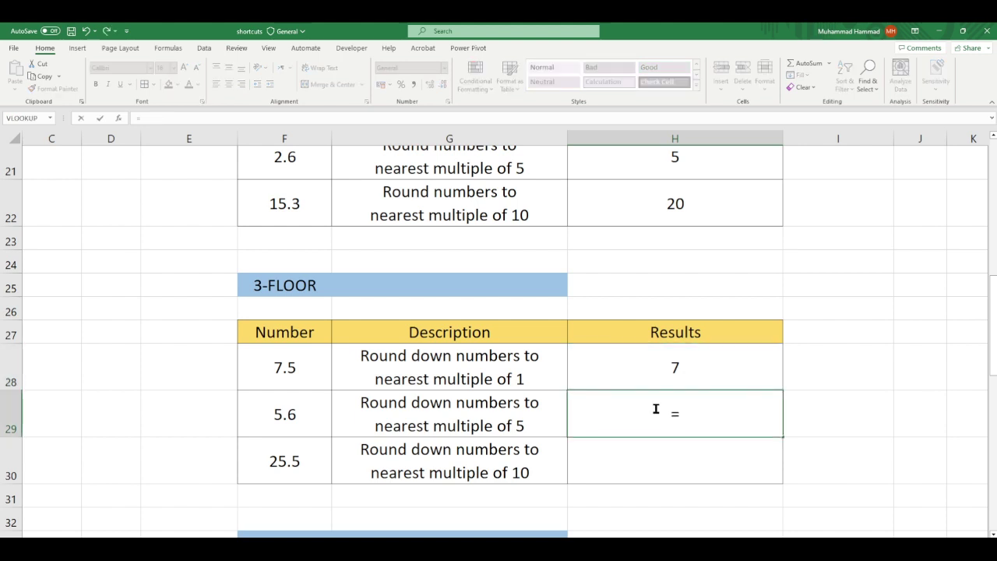
text(floo)
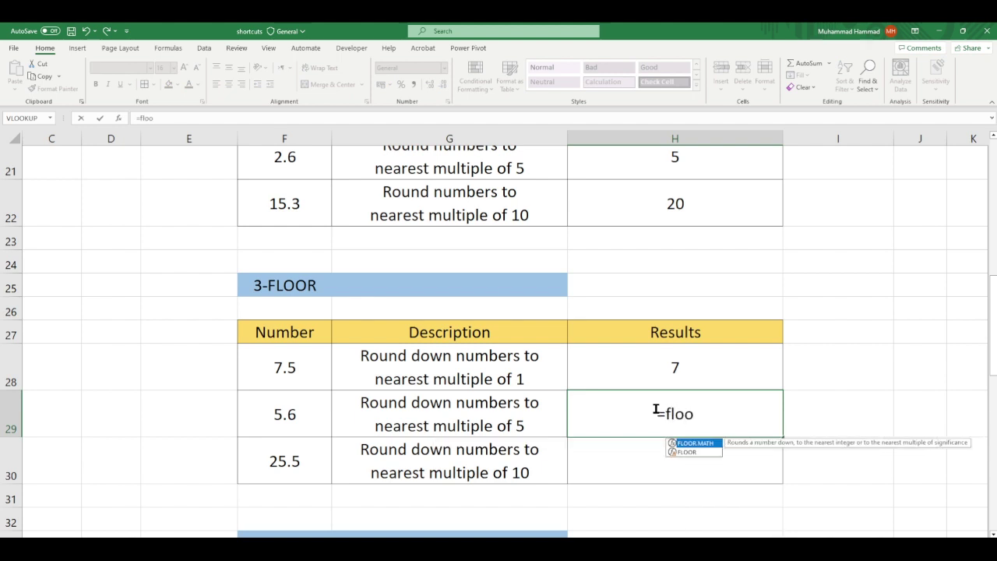
text(r)
key(Down)
key(Tab)
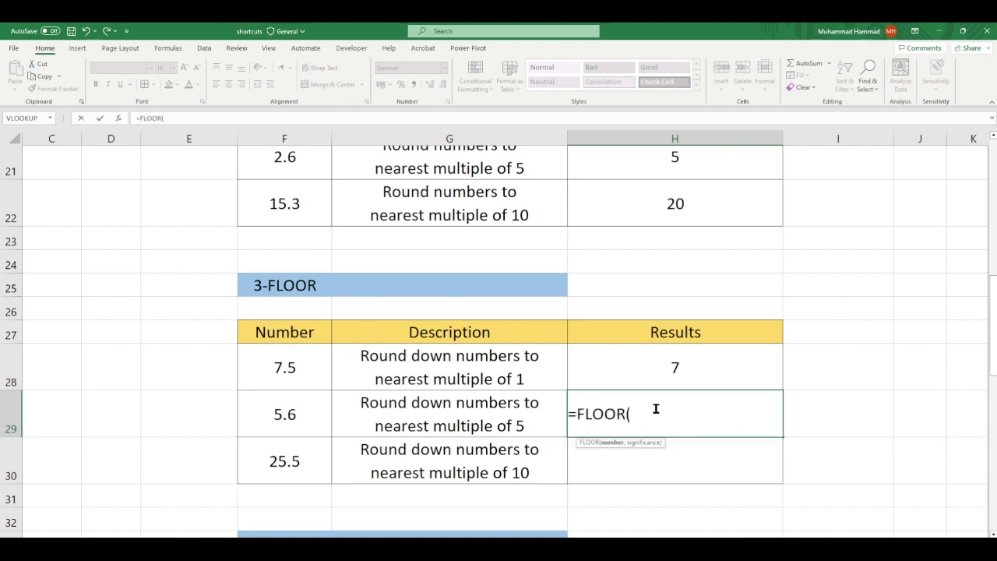
click(301, 410)
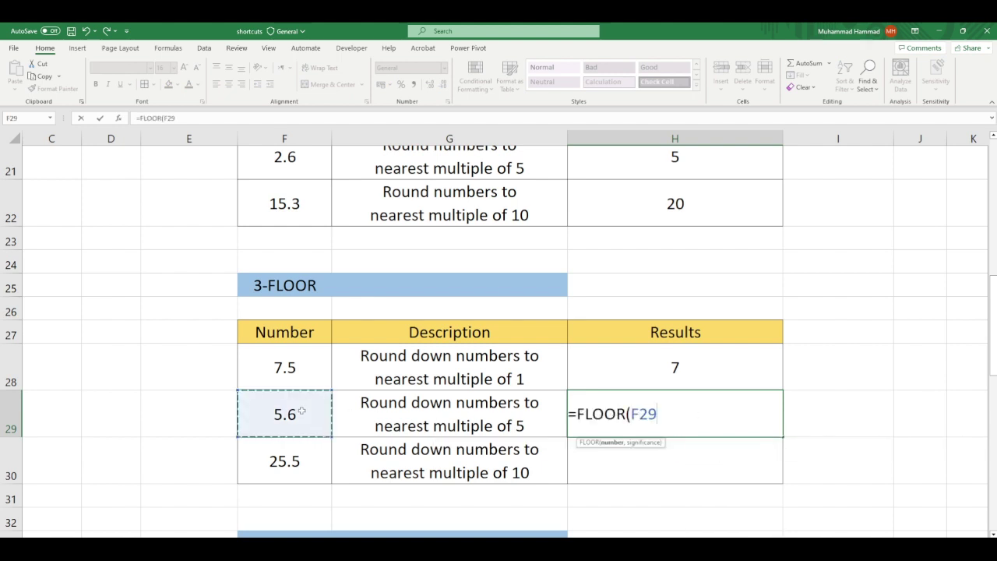
text(,)
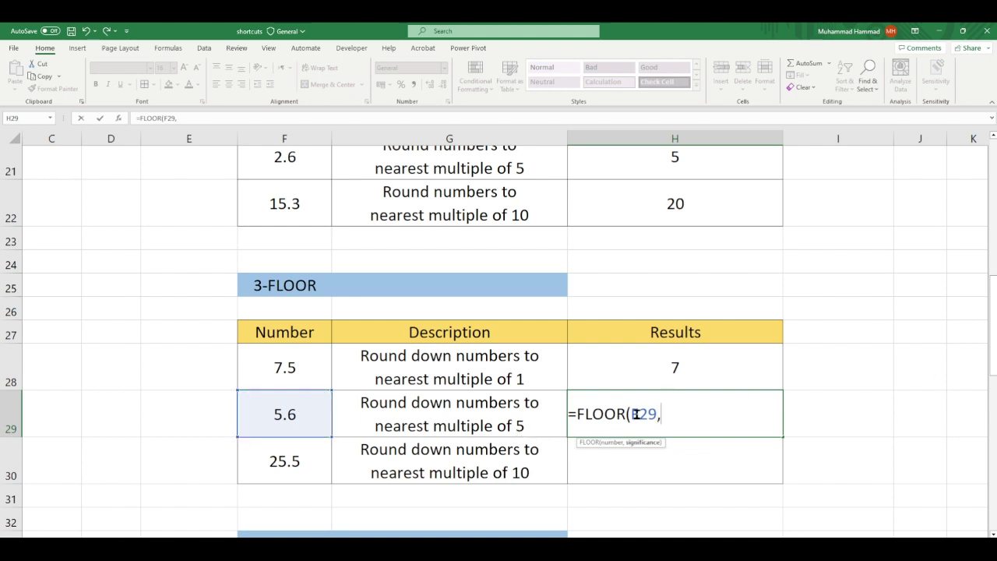
text(5)
text())
key(Return)
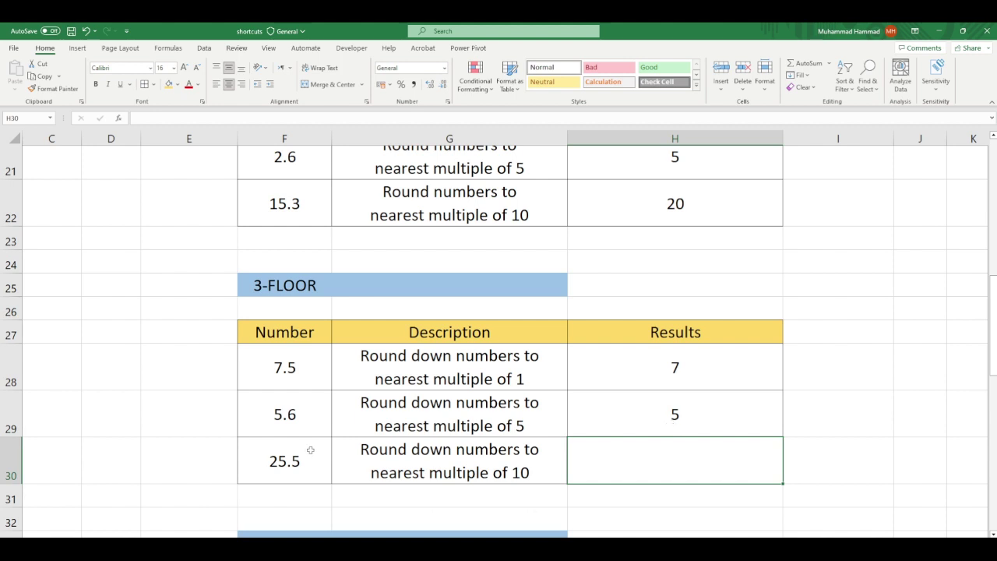
Step: Replace the number in F29 with 14.3, so its FLOOR result becomes 10
click(279, 414)
text(5.3)
key(F2)
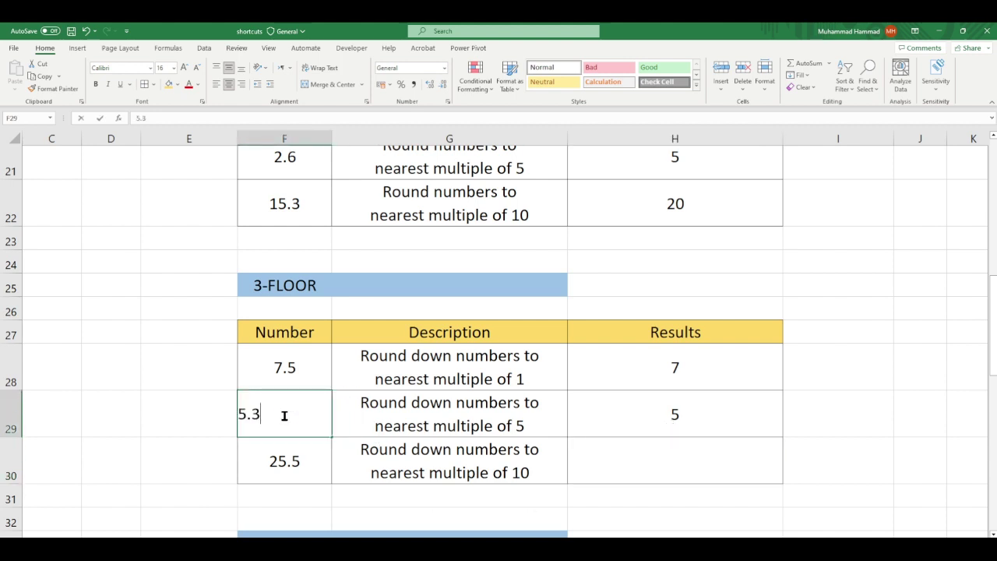
key(BackSpace)
key(BackSpace)
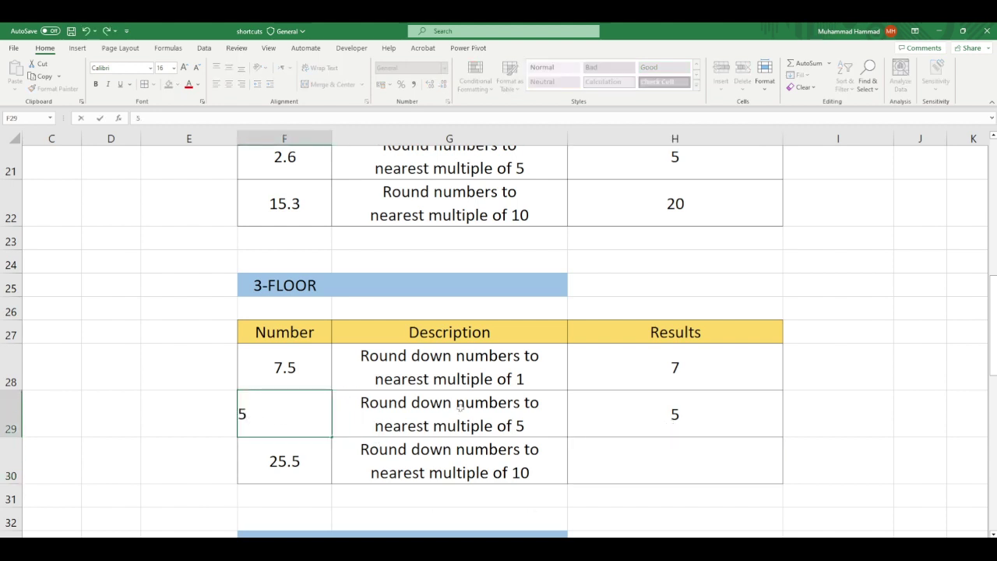
key(BackSpace)
text(14.)
text(3)
key(Return)
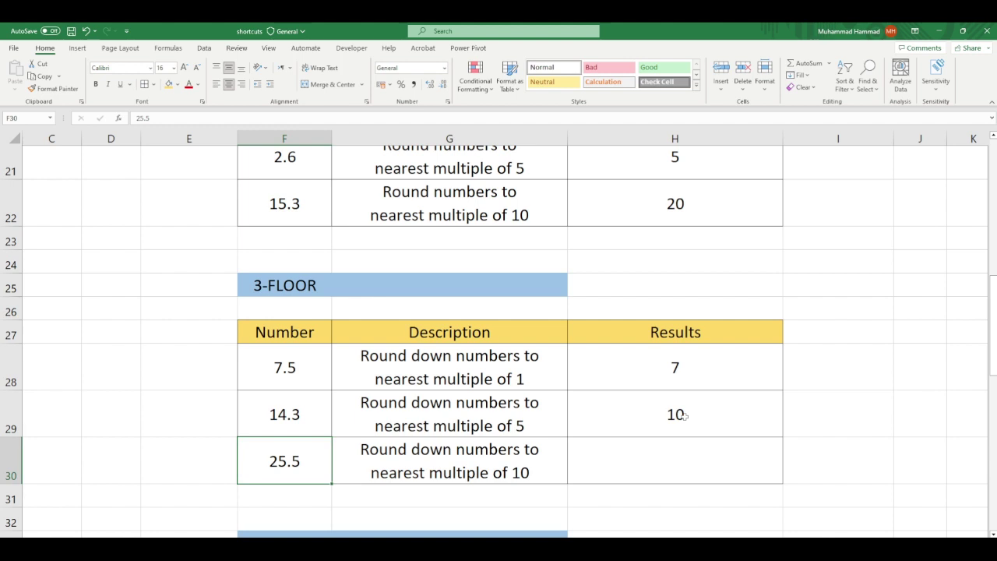
Step: Enter =FLOOR(F30,10) in H30, rounding 25.5 down to 20
click(698, 457)
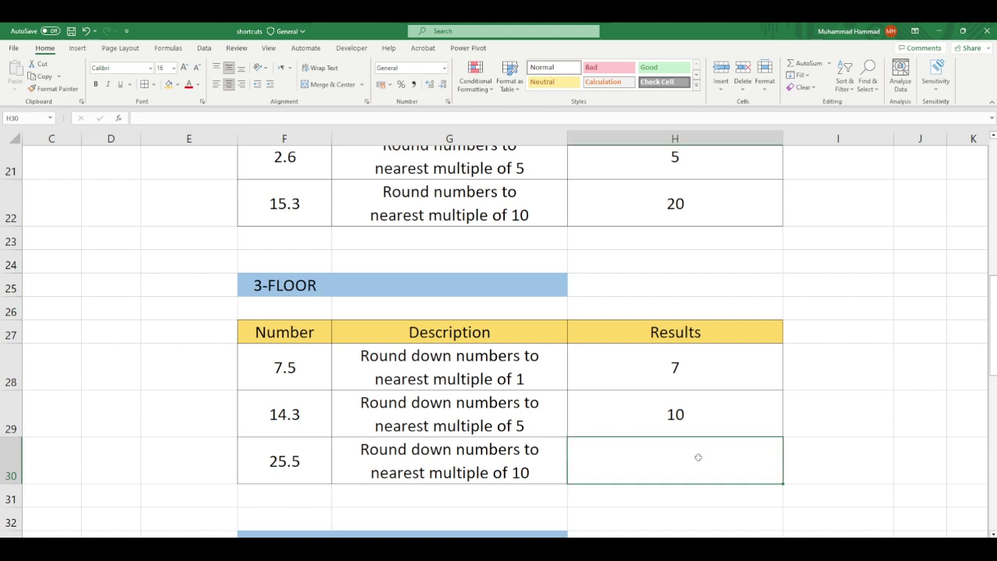
text(=fl)
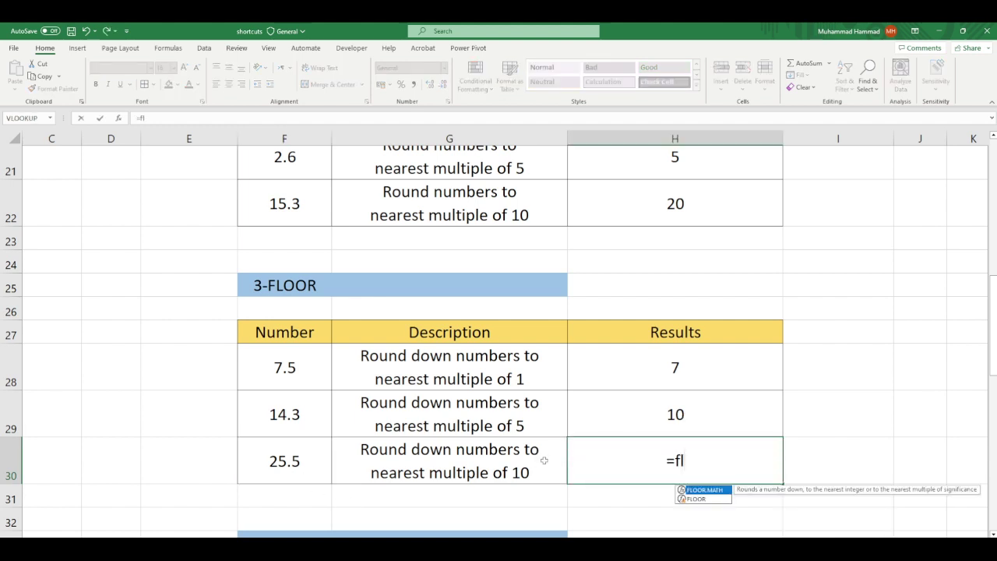
text(oor)
key(Down)
key(Tab)
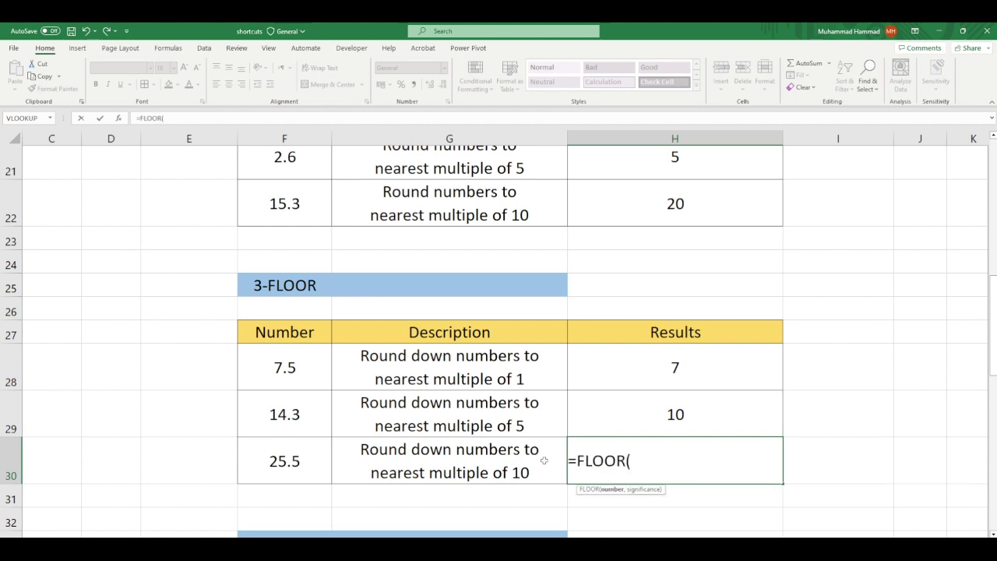
click(288, 452)
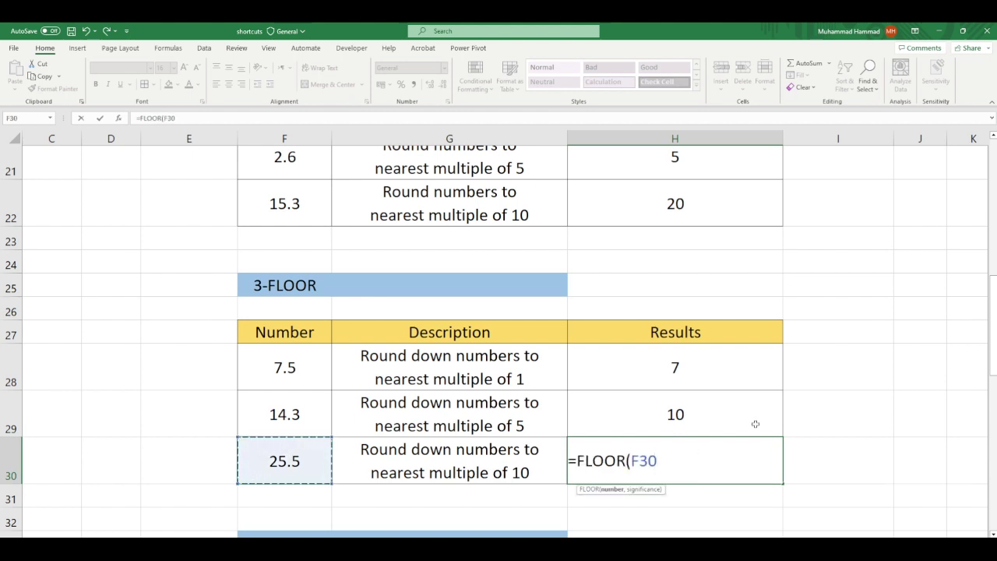
text(,)
text(10)
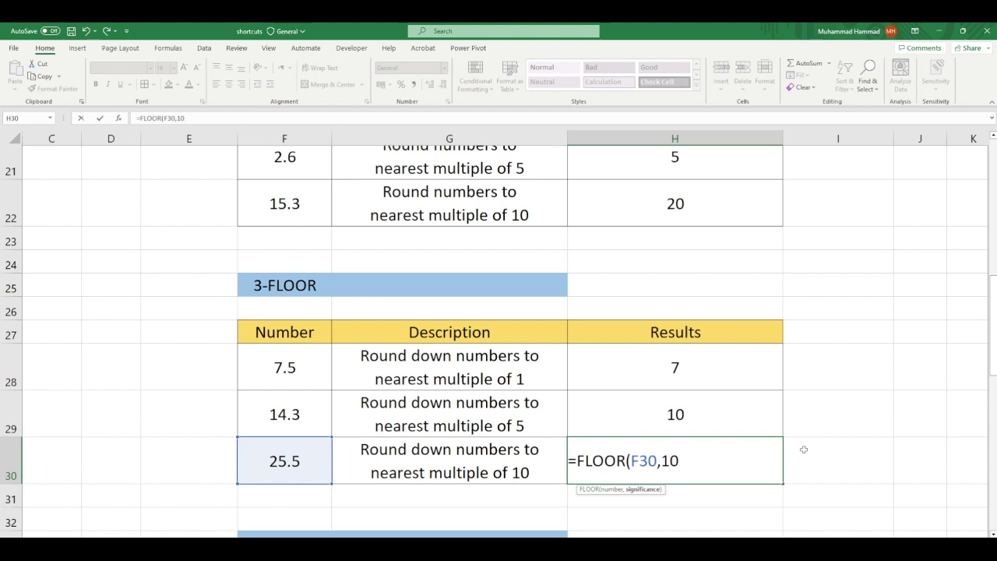
text())
key(Return)
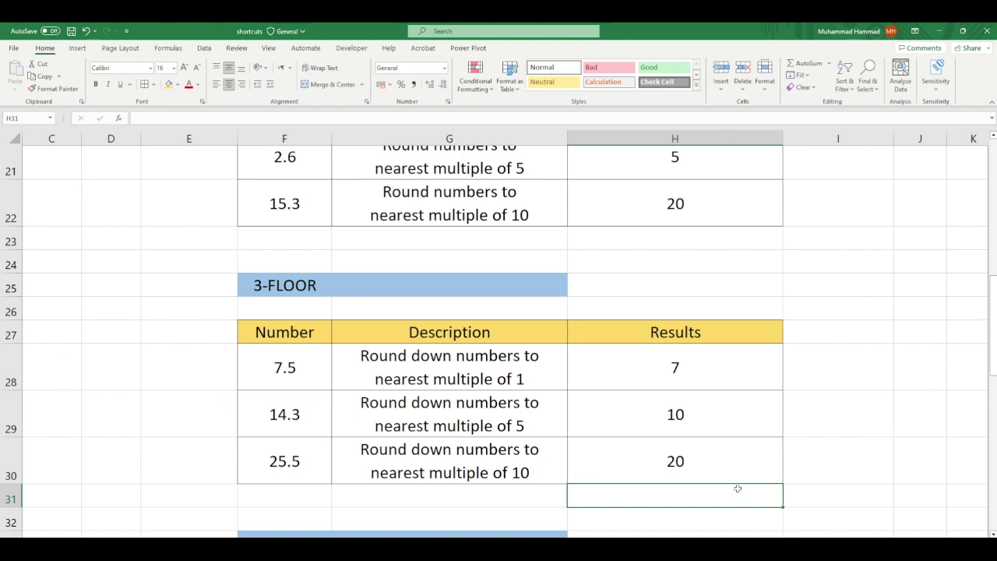
Step: In the 4-CEILING table, enter =CEILING(F36,1) in H36, rounding 7.5 up to 8
click(681, 463)
scroll(661, 445, down, 2)
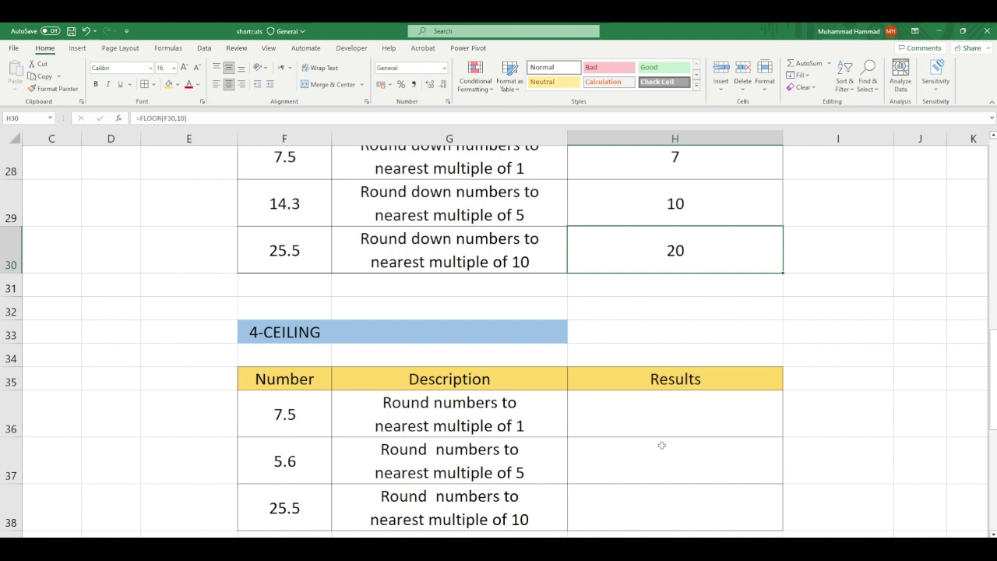
click(662, 410)
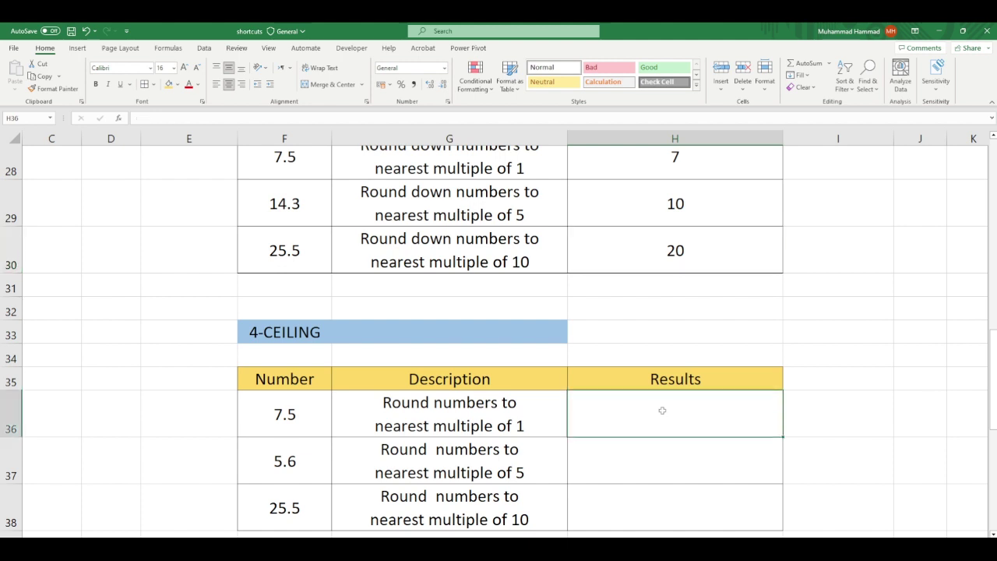
text(=ce)
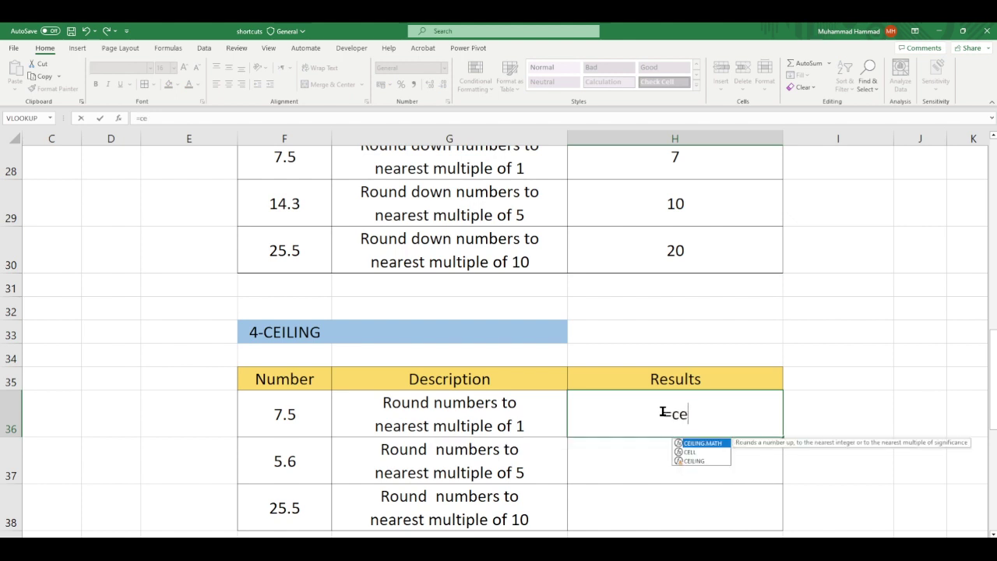
text(ili)
key(Down)
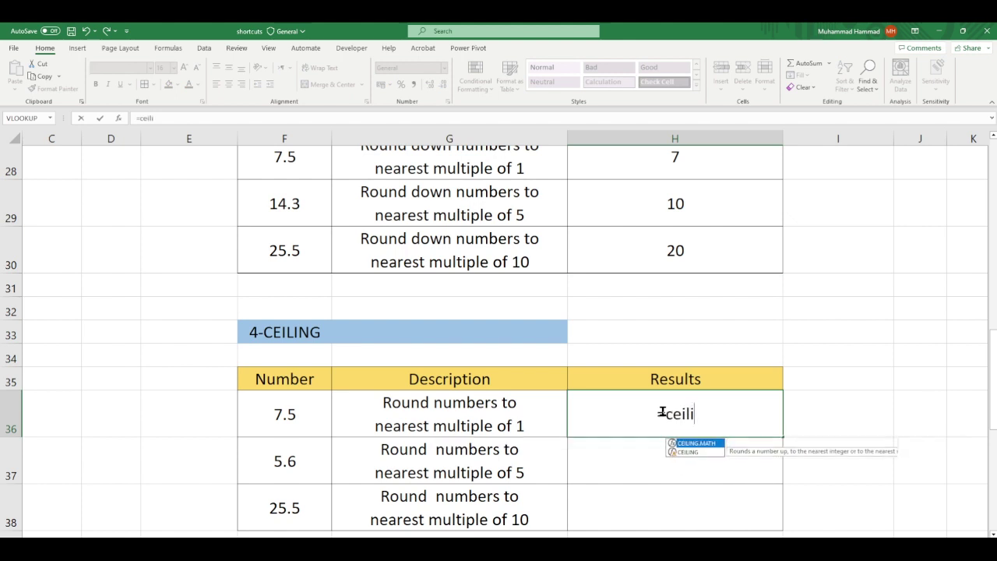
key(Tab)
click(267, 405)
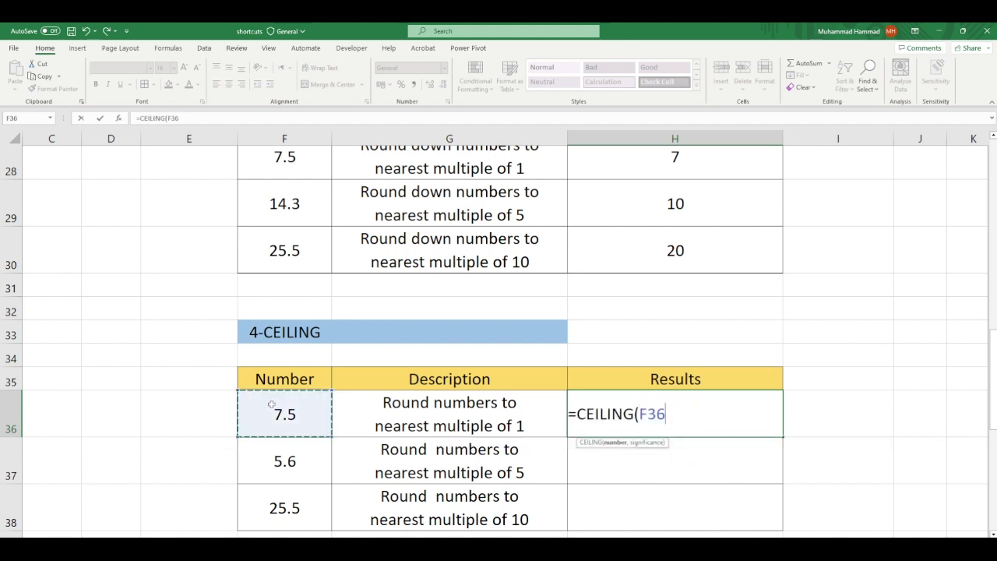
text(,)
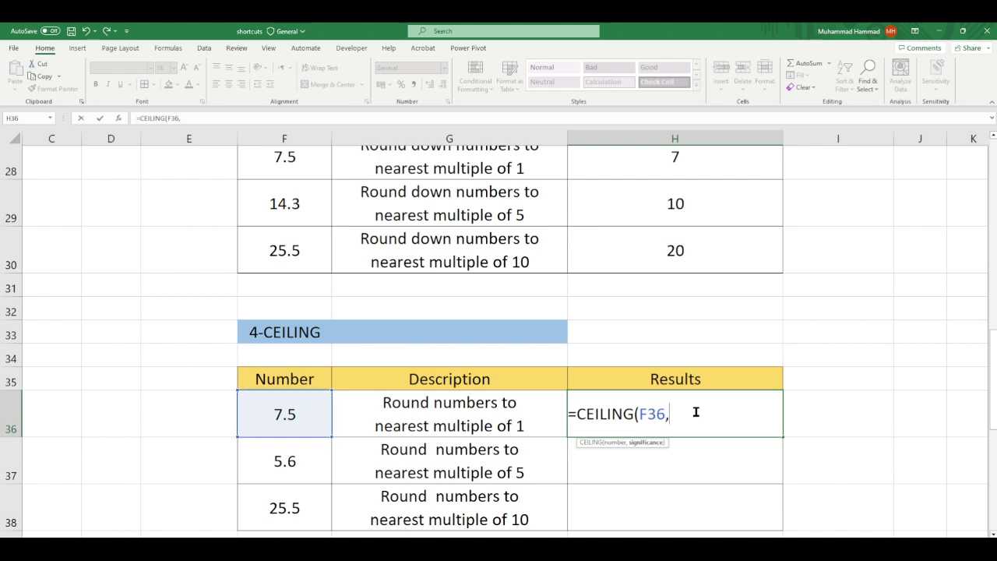
text(1)
text())
key(Return)
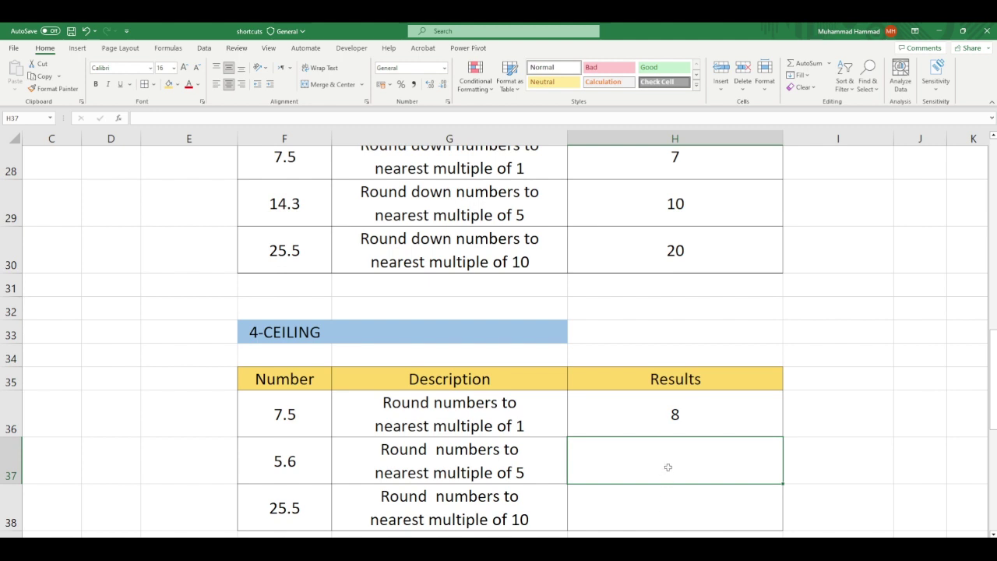
Step: Enter =CEILING(F37,5) in H37, rounding 5.6 up to 10
text(=)
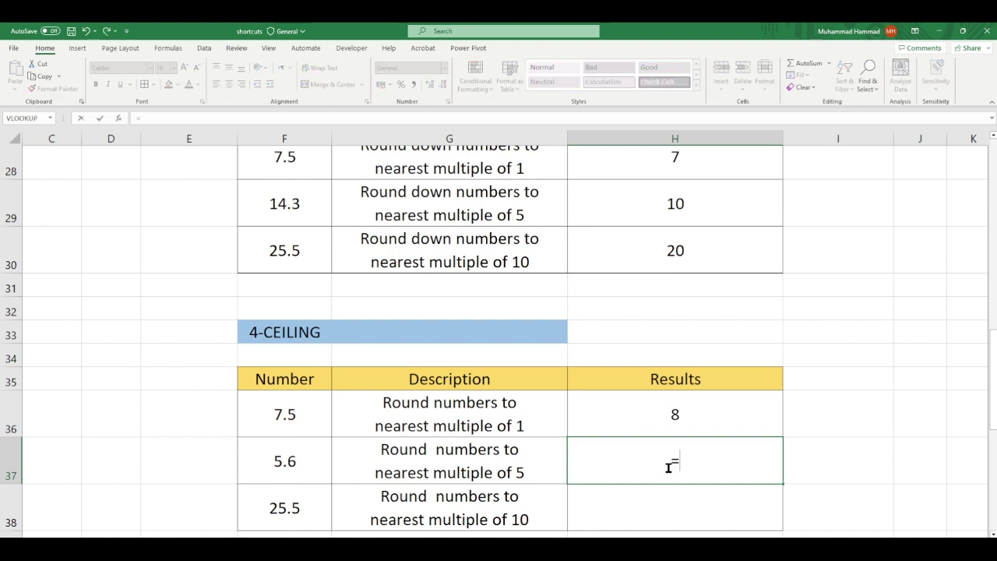
text(ce)
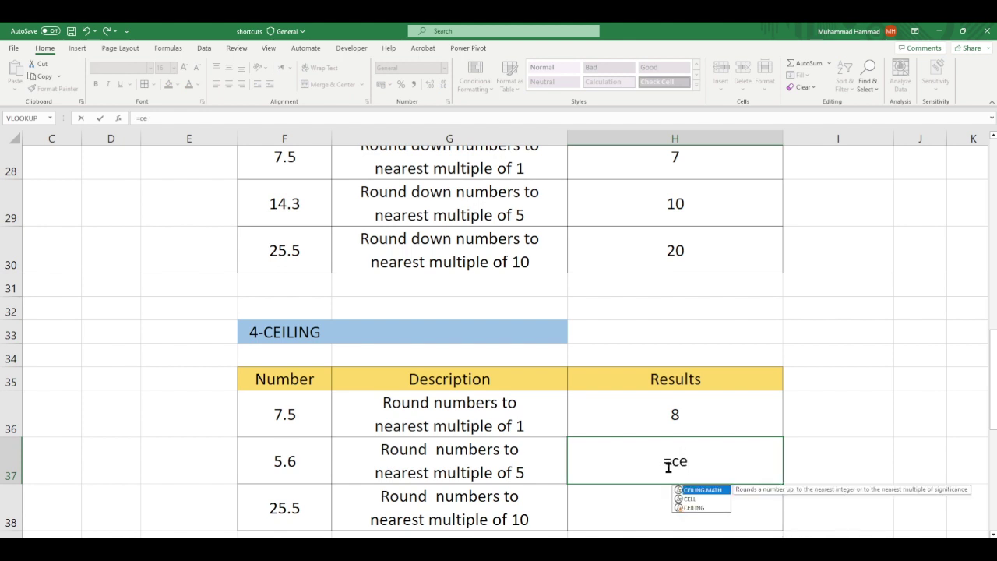
text(li)
key(BackSpace)
key(BackSpace)
text(i)
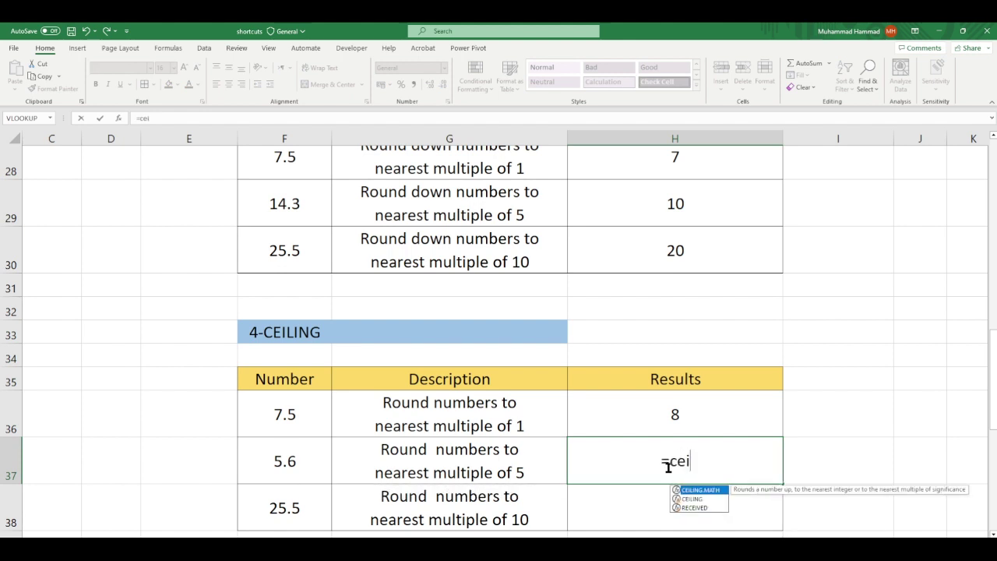
text(ling)
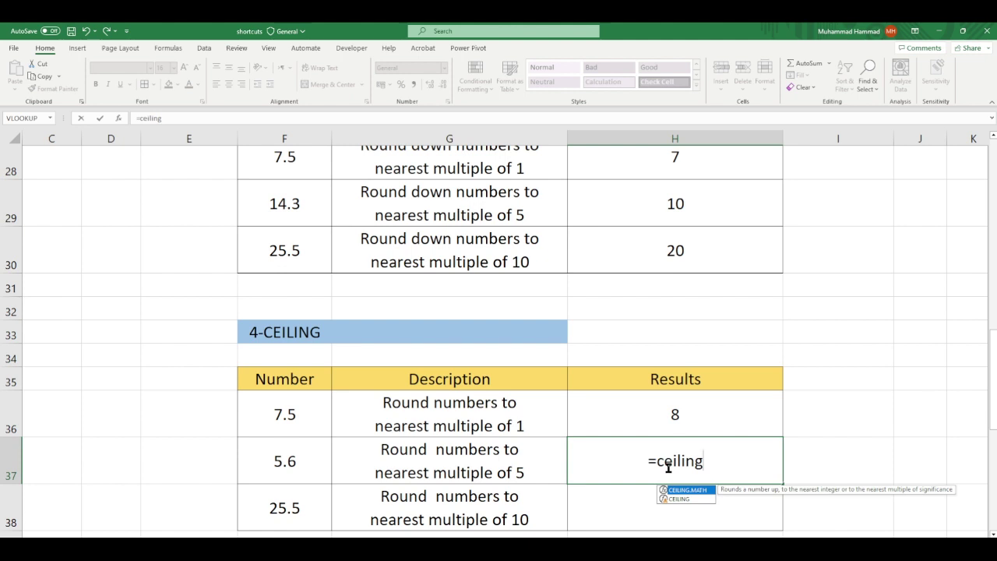
key(Down)
key(Tab)
click(320, 441)
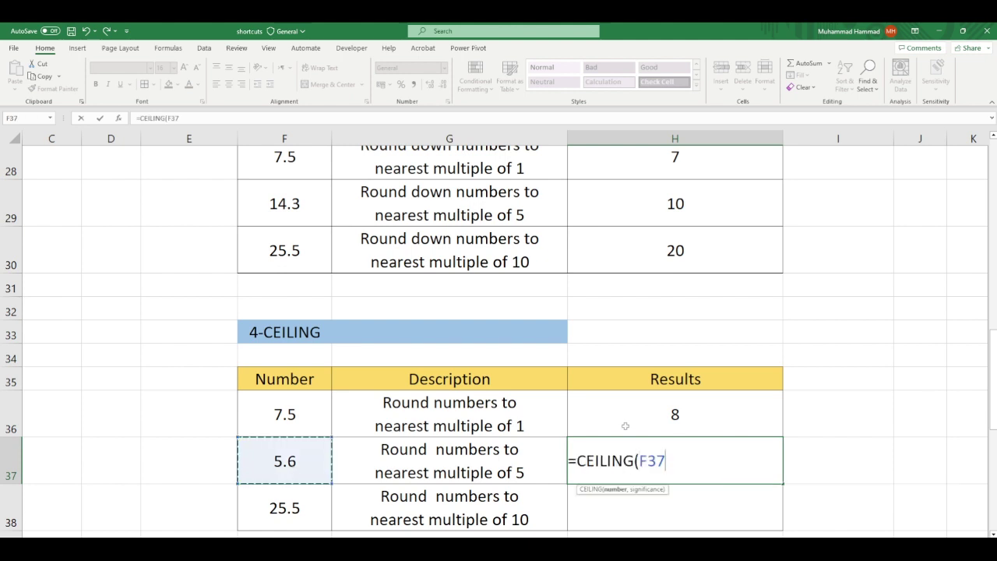
text(,)
text(5))
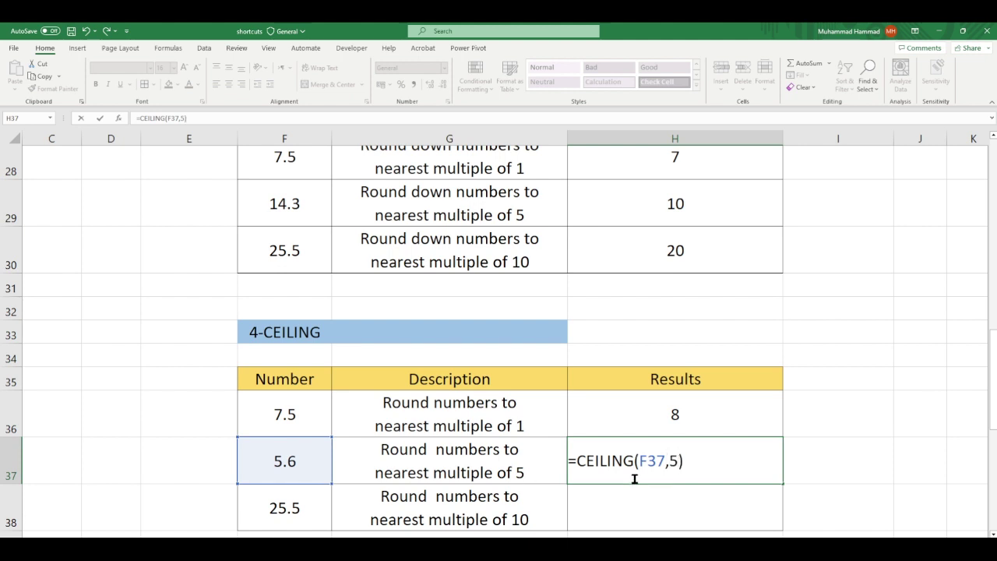
key(Return)
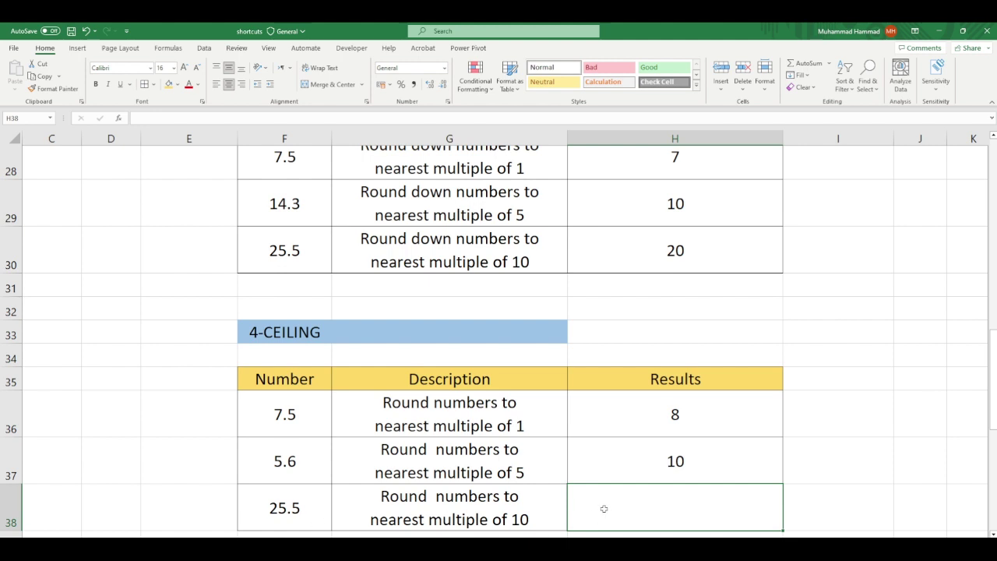
Step: Enter =CEILING(F38,10) in H38, rounding 25.5 up to 30
text(=)
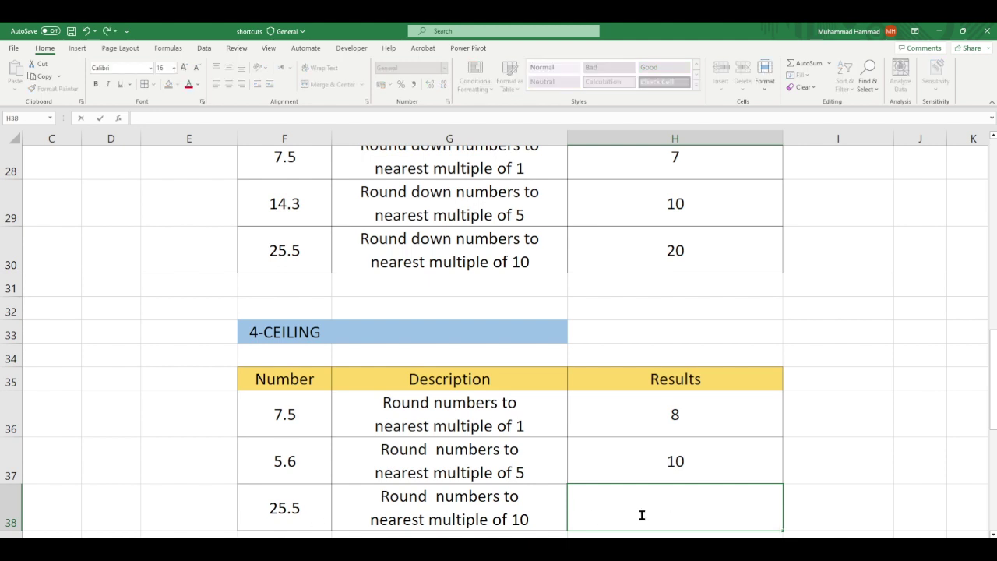
text(ceili)
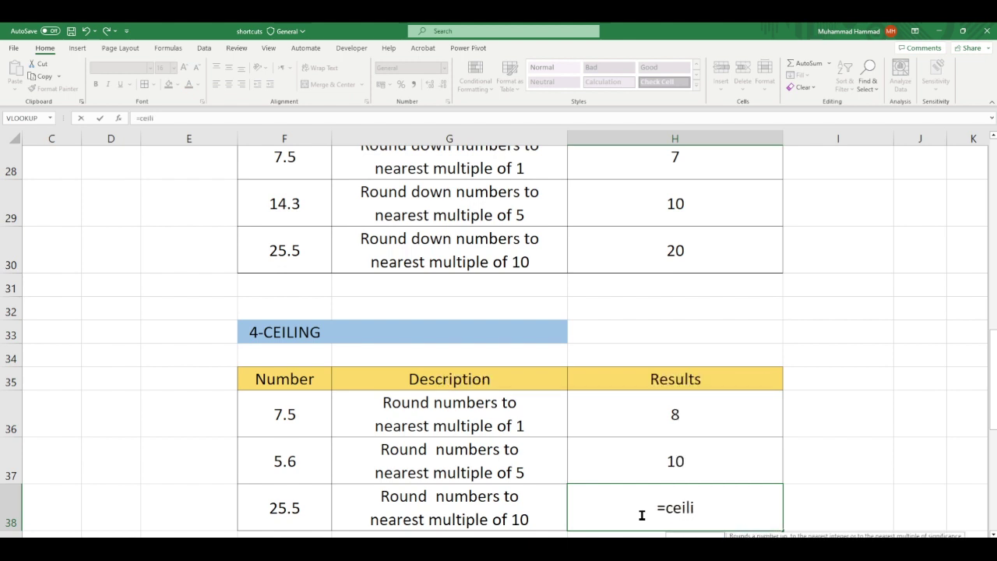
text(ng()
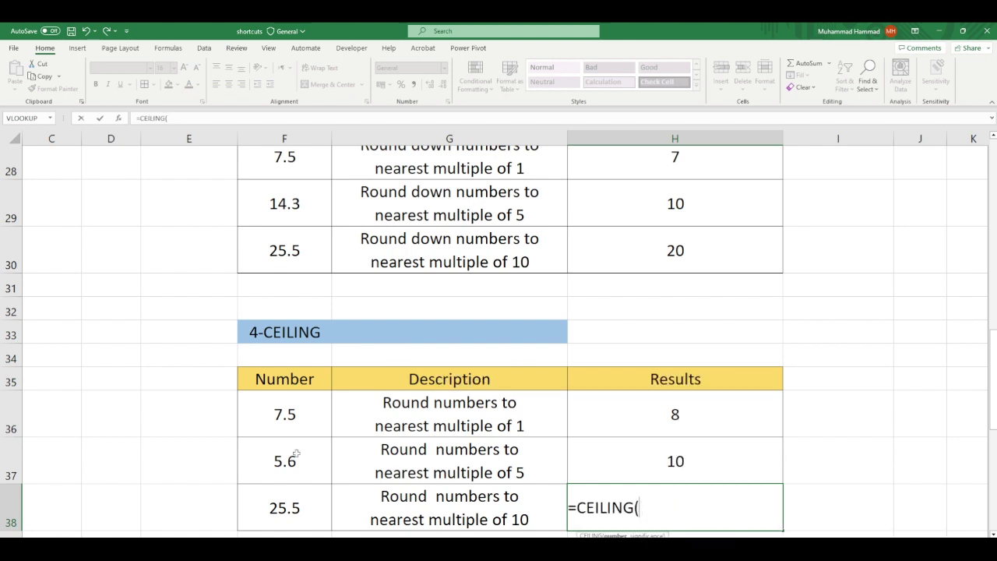
click(290, 503)
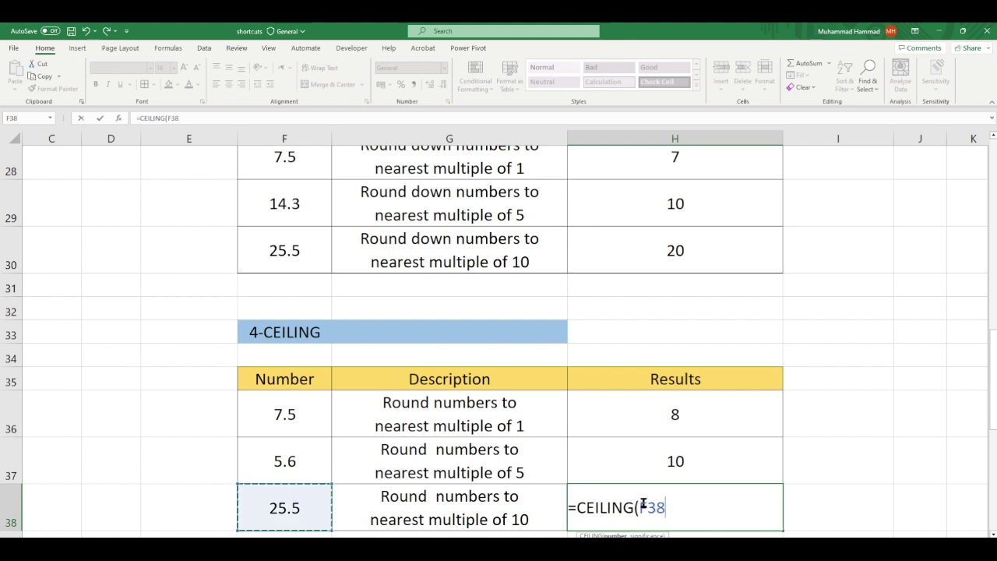
text(,)
text(10))
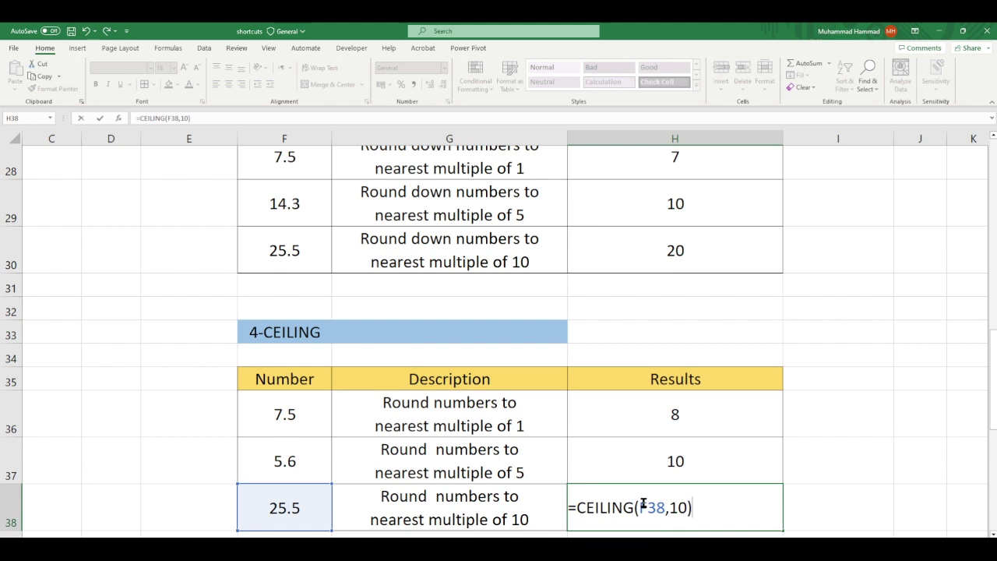
key(Return)
click(699, 475)
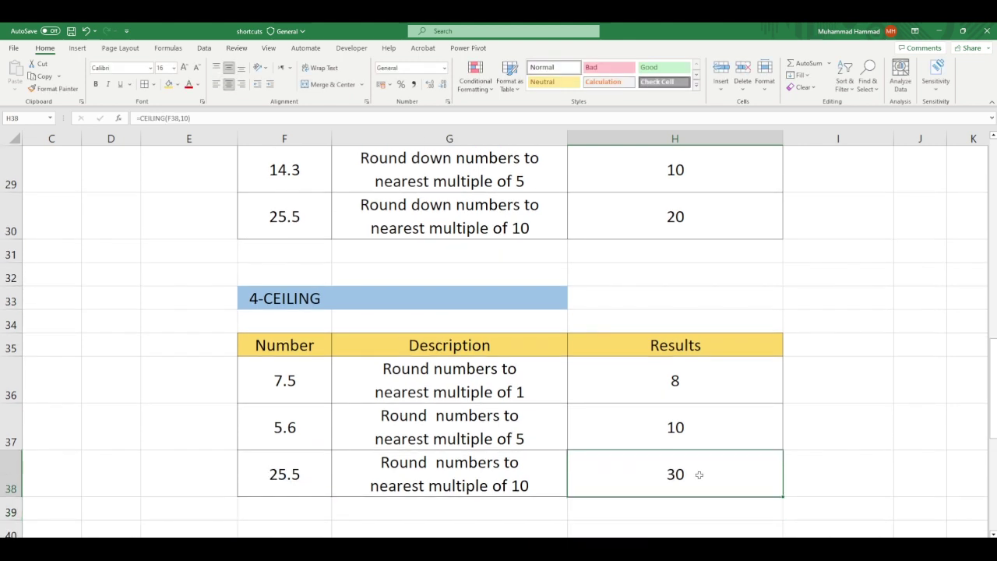
Step: In the 5-MOD table, enter =MOD(5,3) in H44, giving a remainder of 2
scroll(766, 436, down, 1)
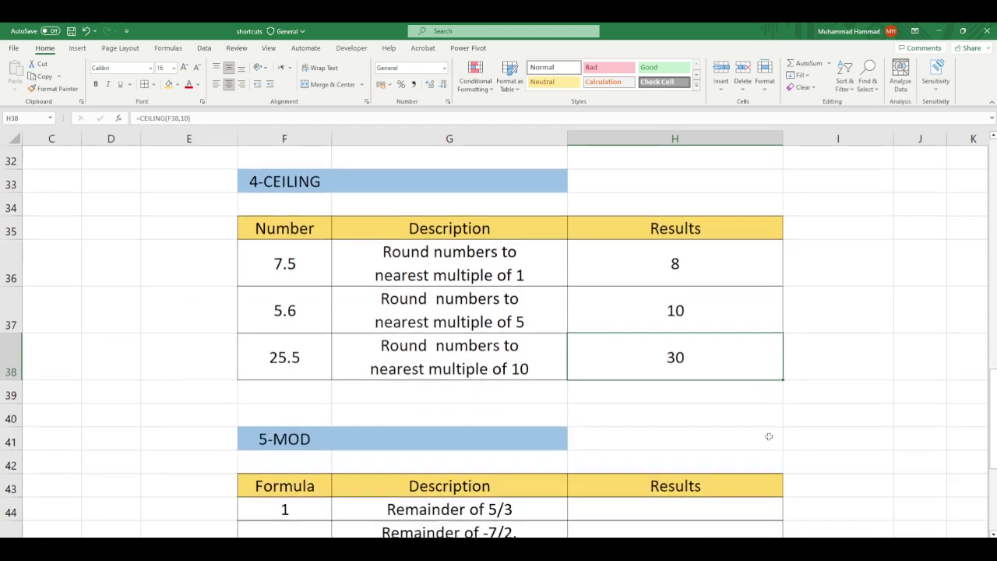
scroll(769, 437, down, 2)
scroll(768, 436, up, 2)
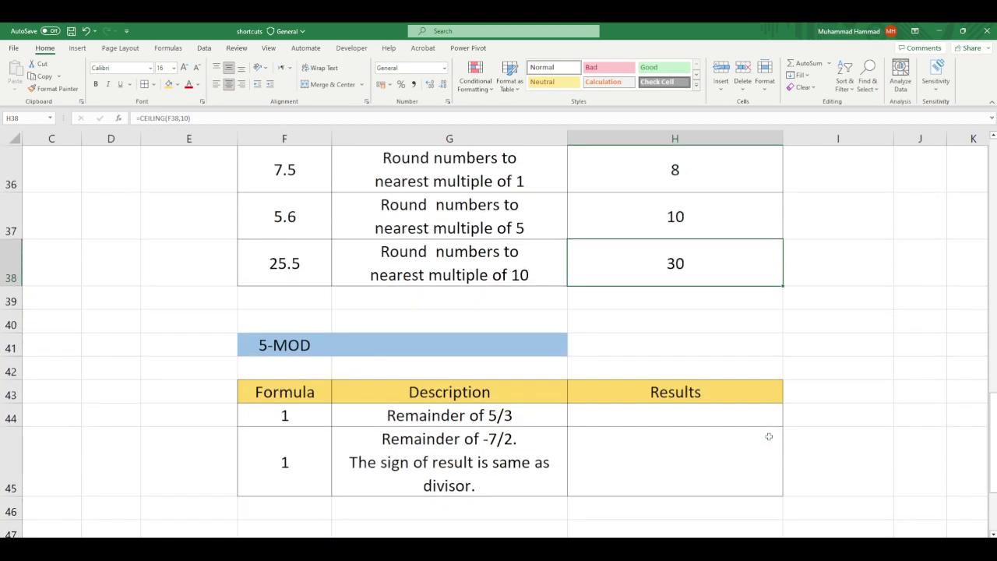
click(645, 414)
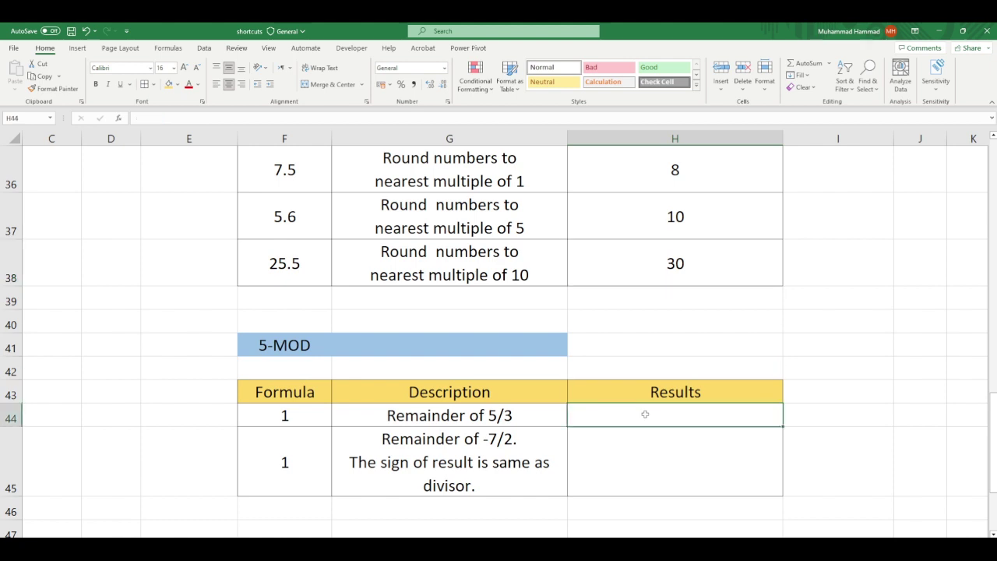
text(=mio)
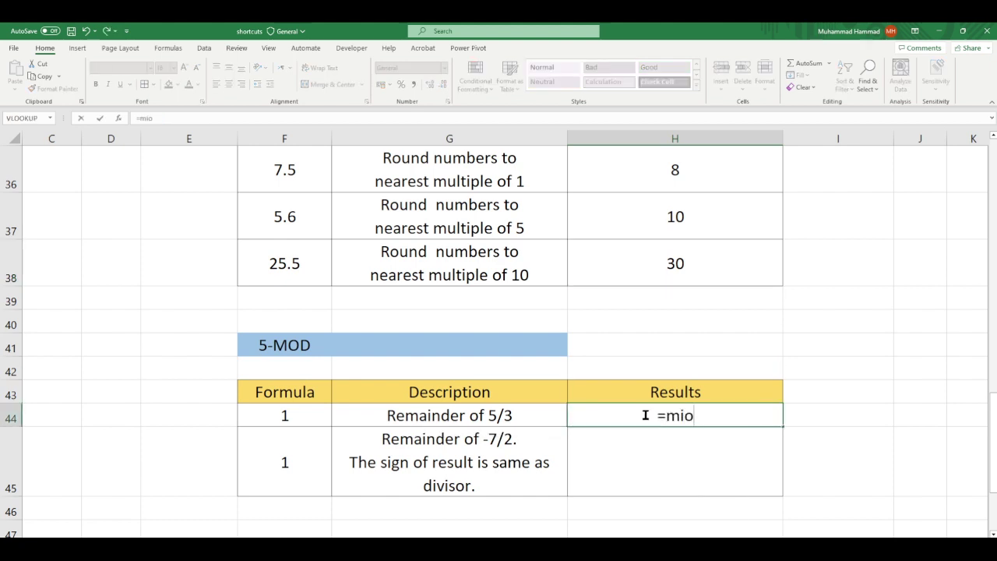
text(d)
key(BackSpace)
key(BackSpace)
key(BackSpace)
text(od)
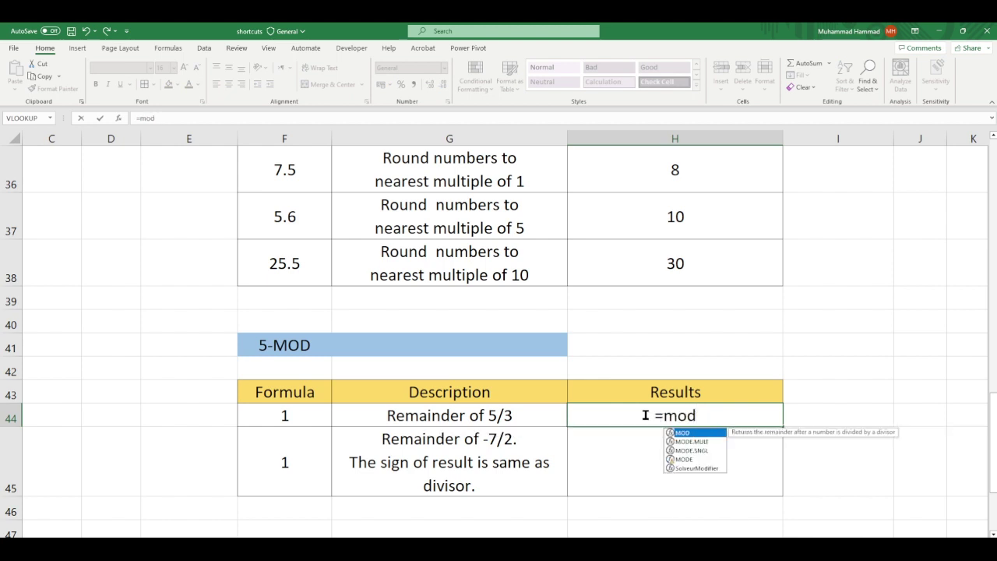
key(Tab)
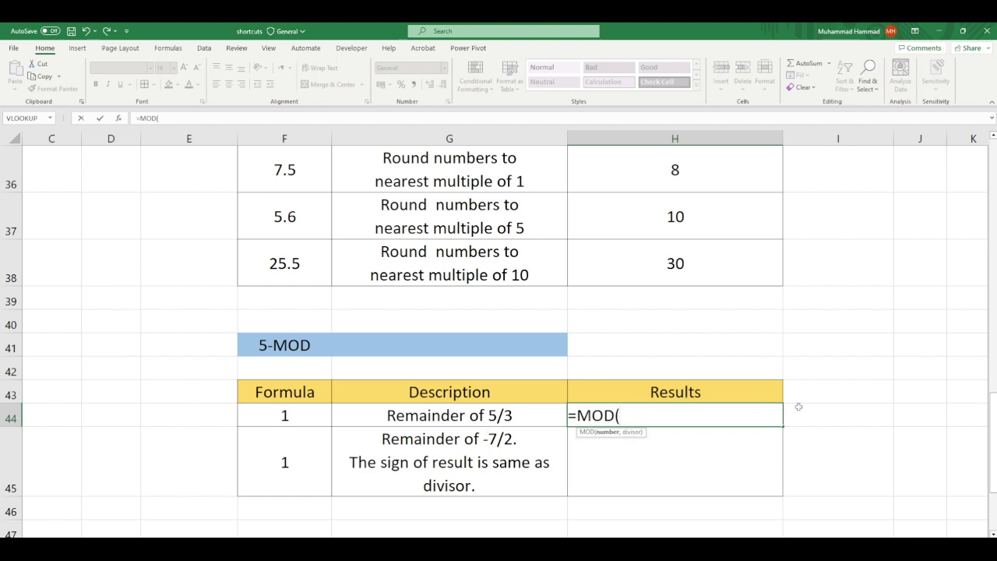
text(5,)
text(3))
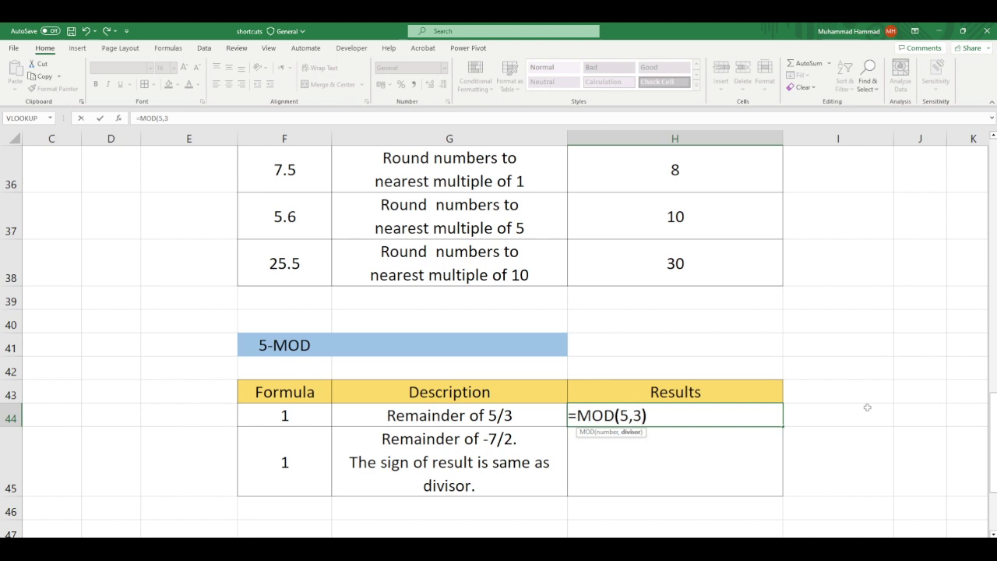
key(Return)
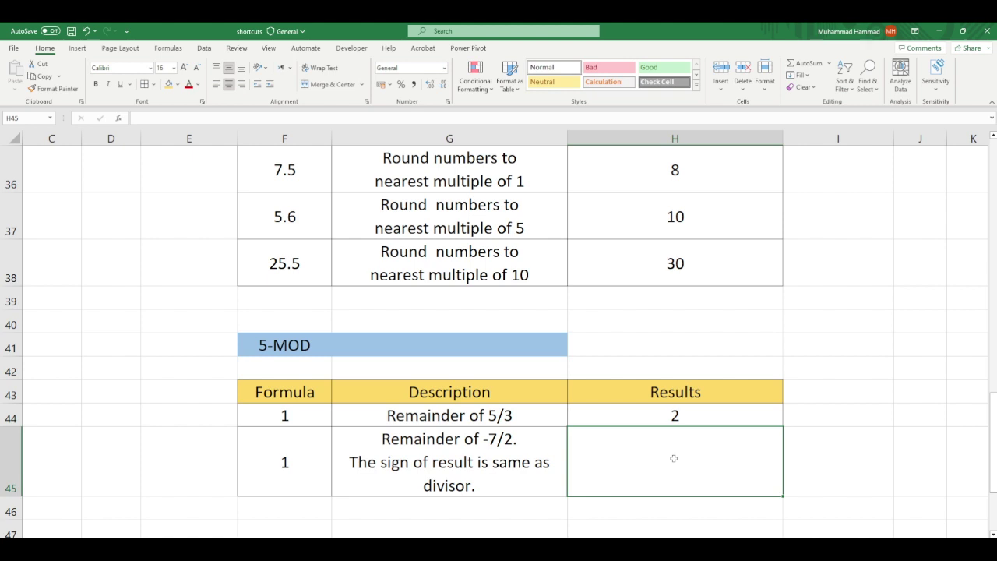
Step: Enter =MOD(7,-2) in H45, giving a remainder of -1
text(=)
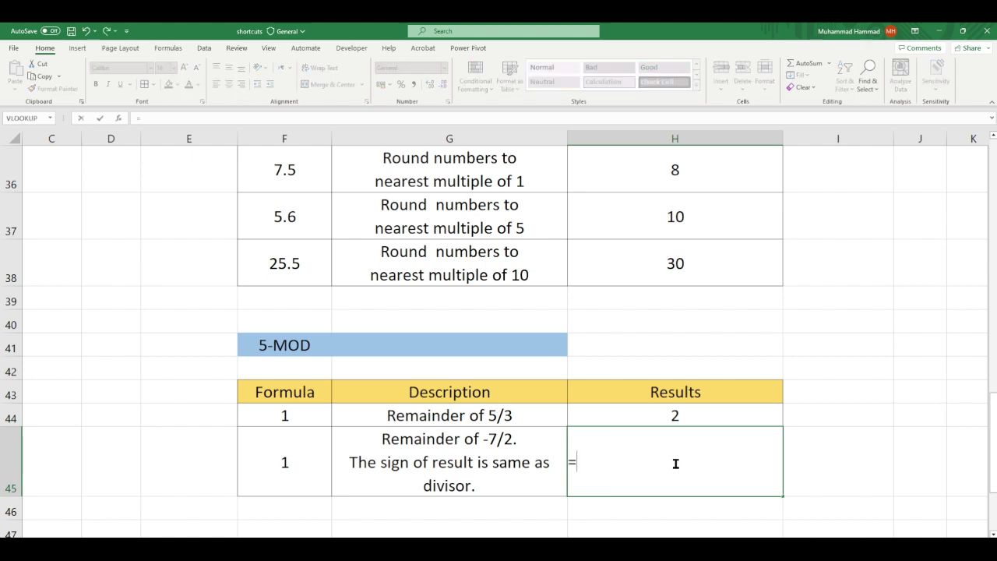
text(mod)
key(Tab)
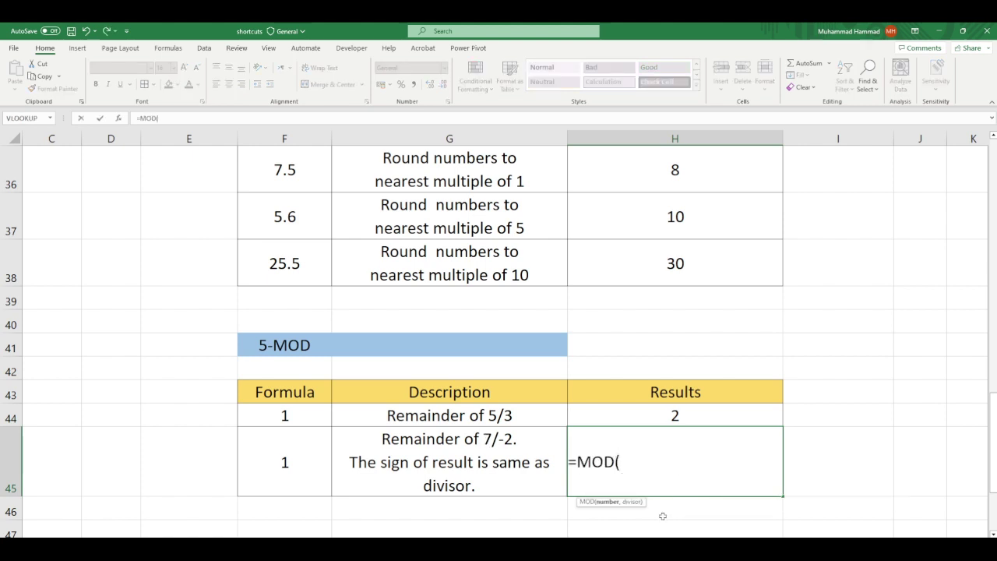
text(7)
text(,)
text(-2)
text())
key(Return)
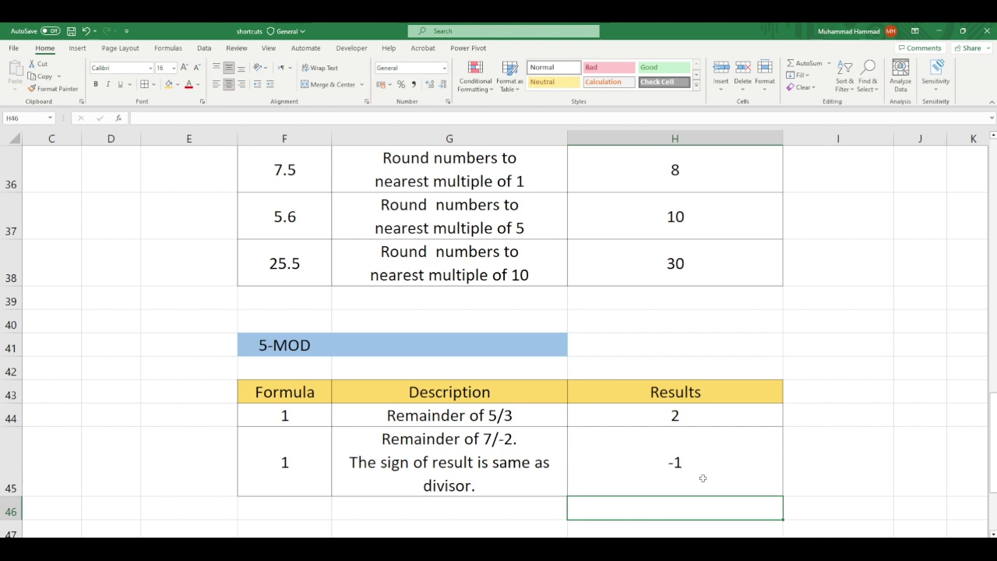
Step: Enter =QUOTIENT(11,2) in H51 so it returns 5
scroll(703, 477, down, 2)
scroll(703, 478, down, 2)
scroll(703, 477, up, 1)
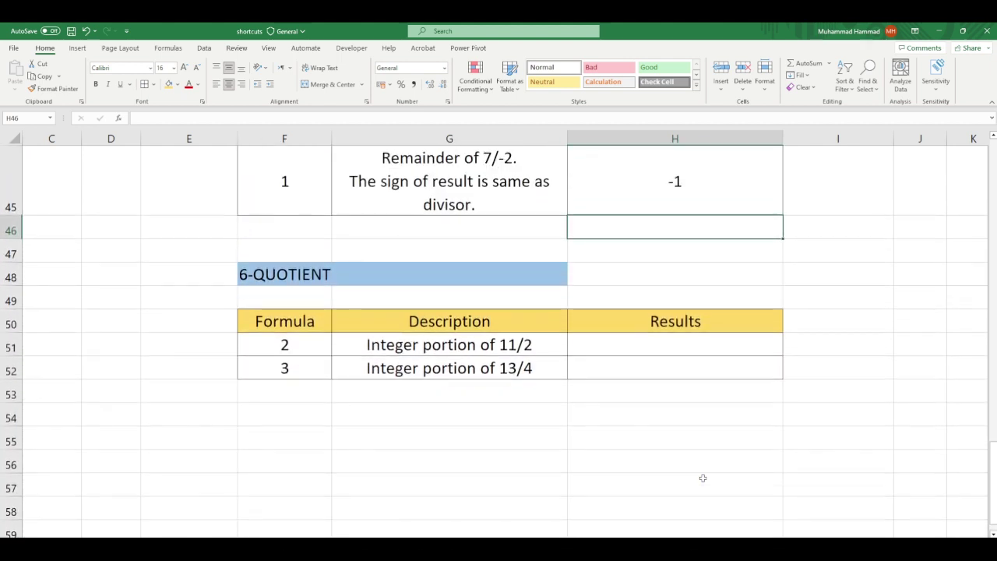
scroll(703, 478, down, 1)
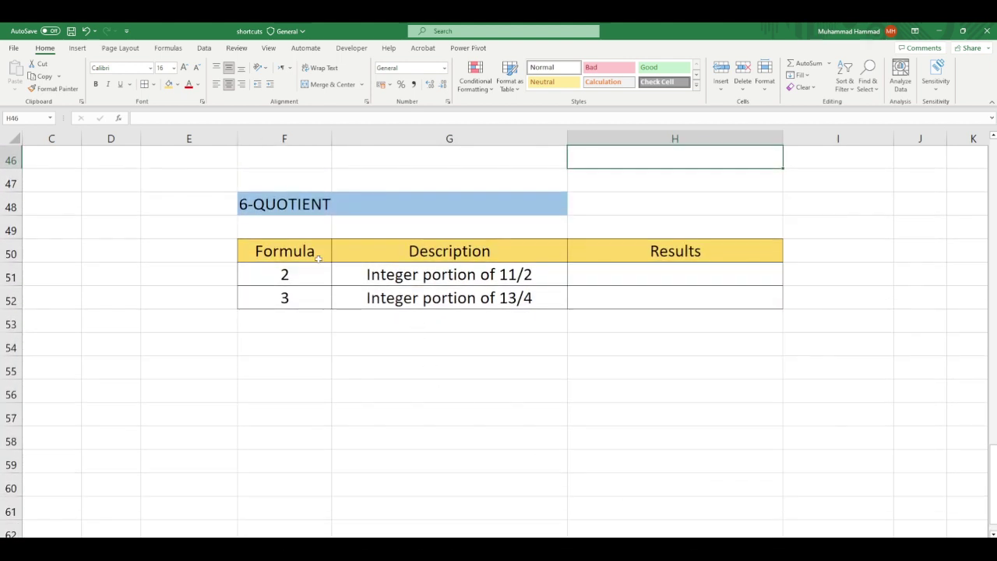
click(658, 275)
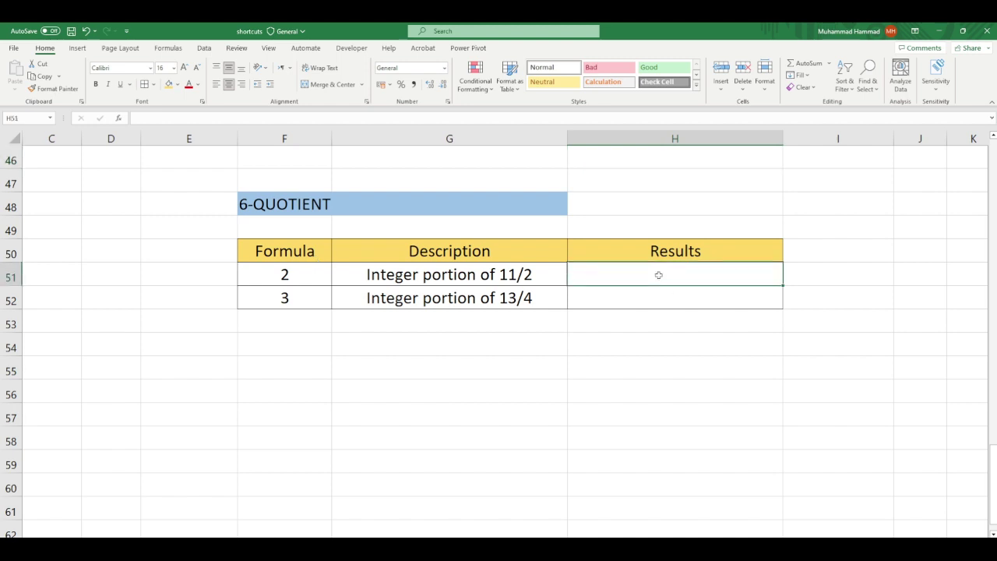
text(=)
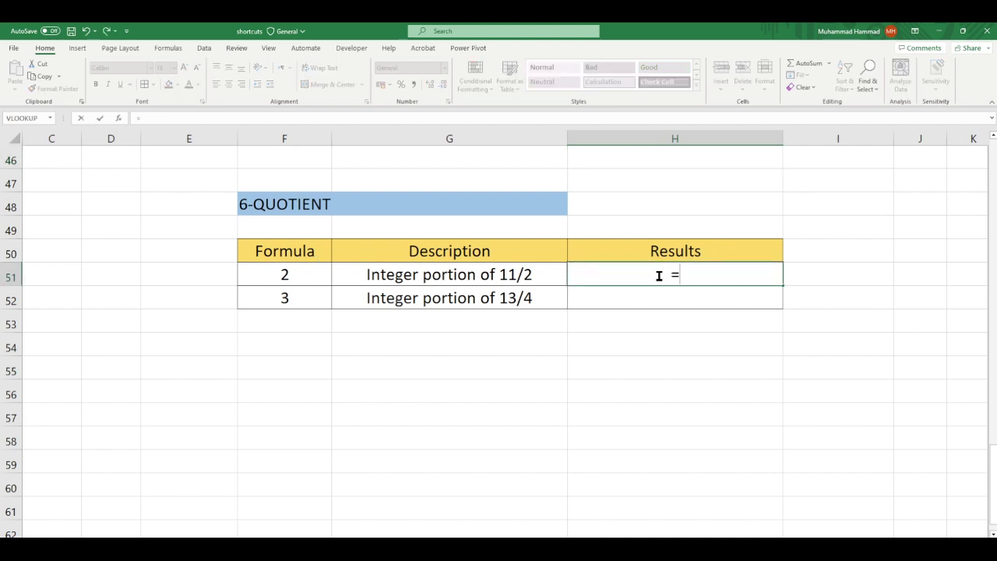
text(quot)
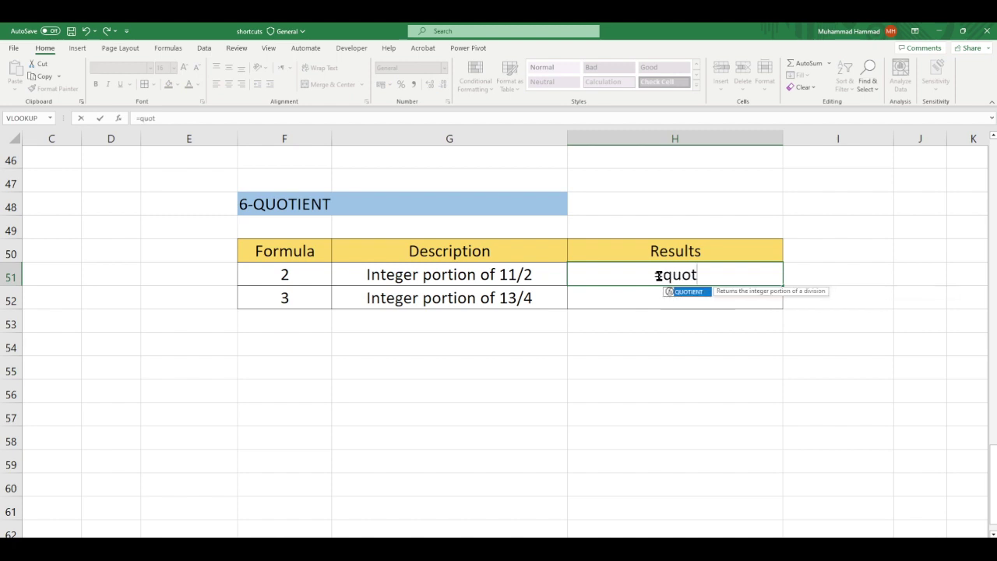
key(Tab)
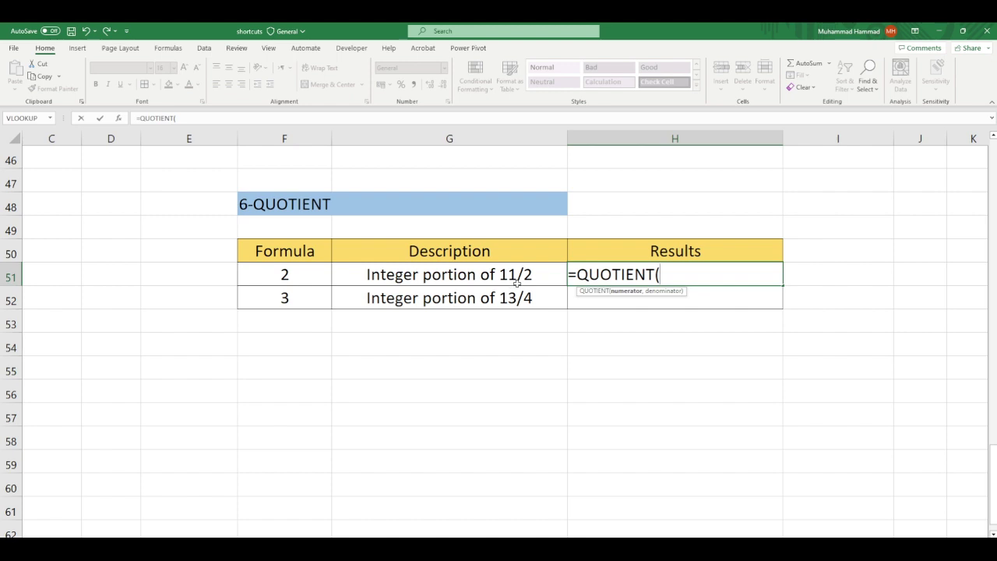
text(11)
text(,)
text(2)
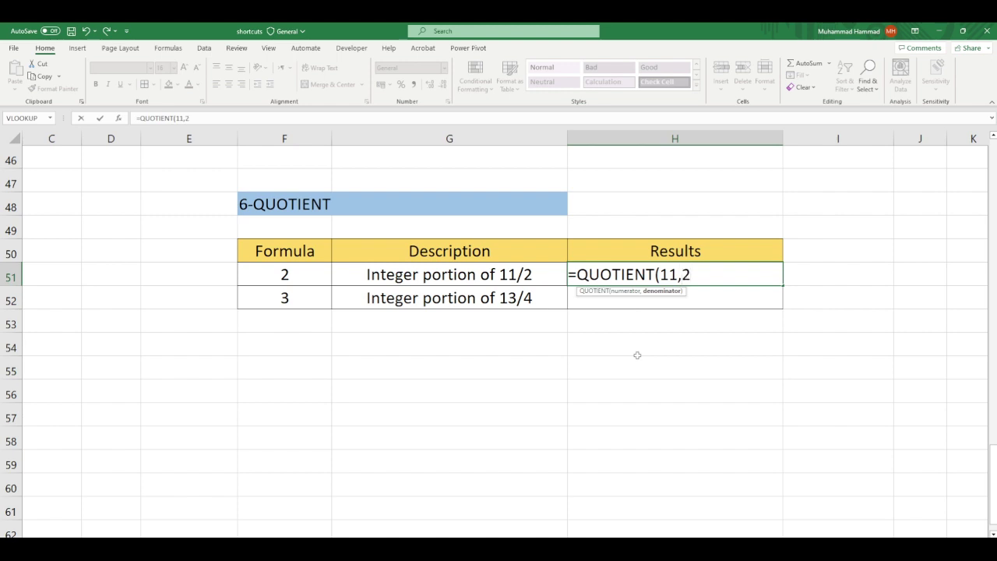
text())
key(Return)
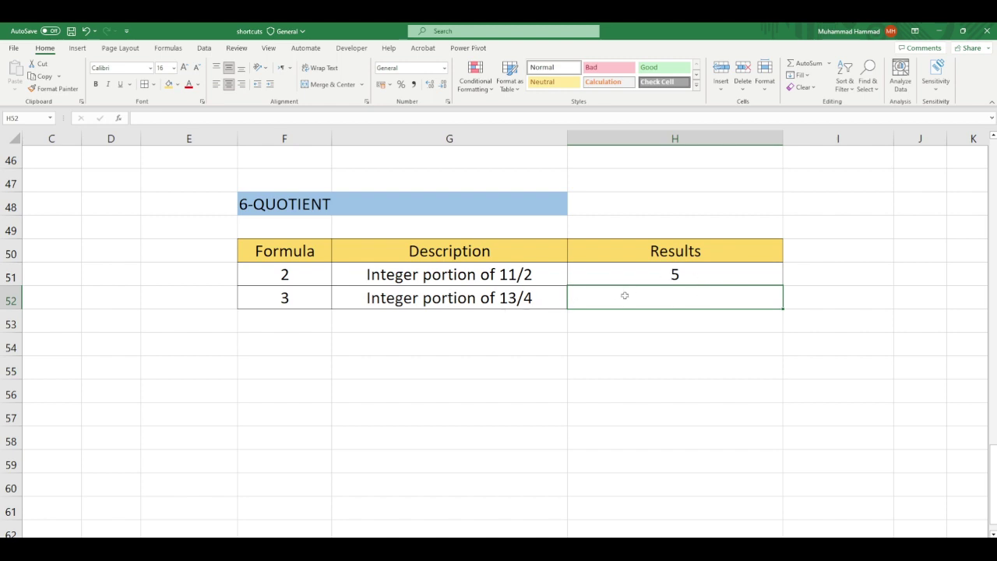
Step: Enter =QUOTIENT(13,4) in H52 so it returns 3
text(=)
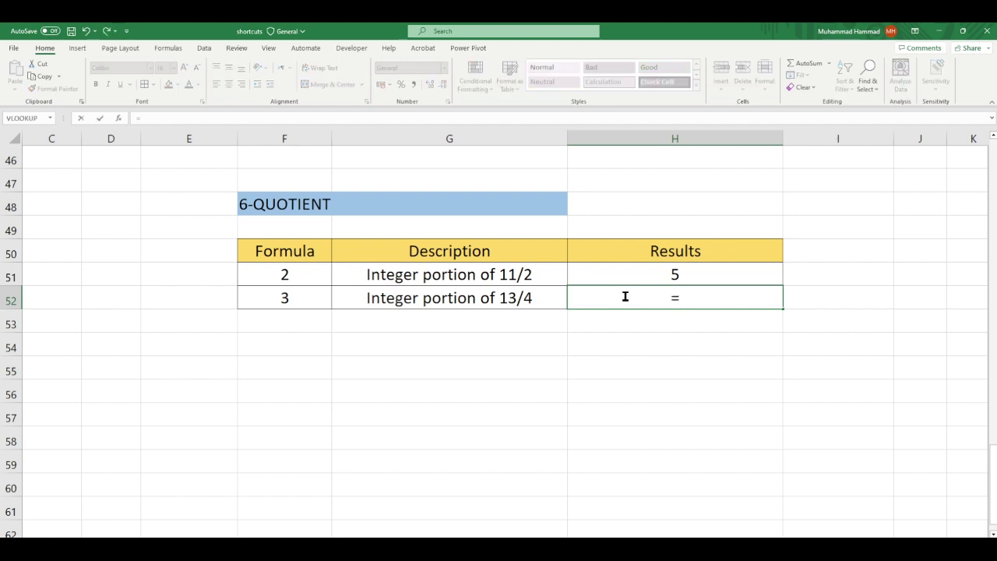
text(quoti)
key(Tab)
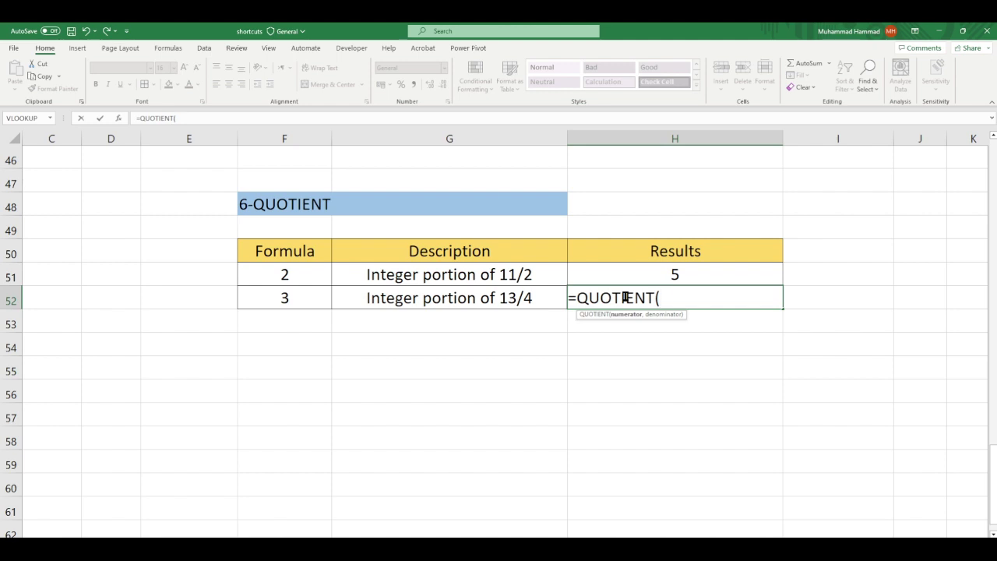
text(13)
text(,)
text(4))
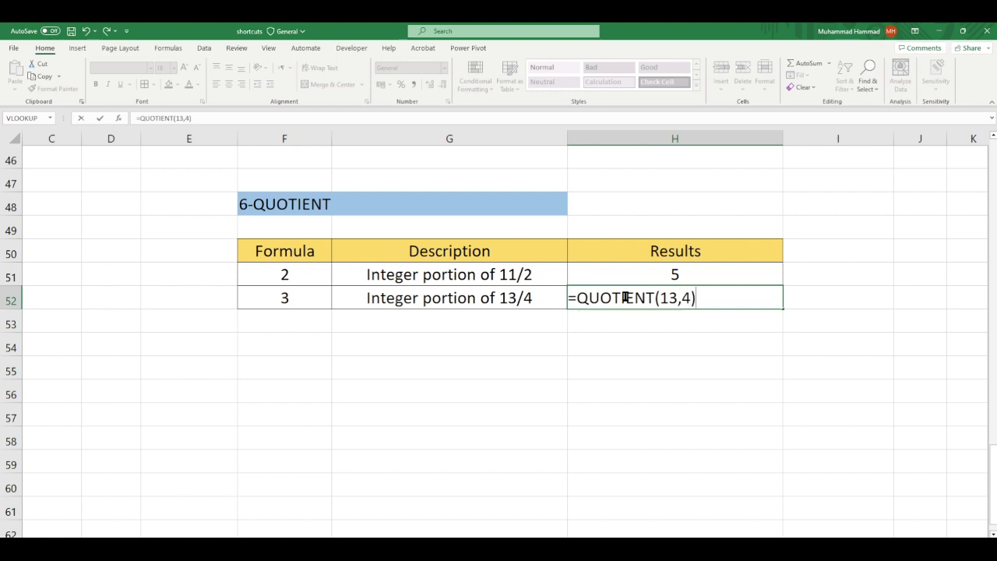
key(Return)
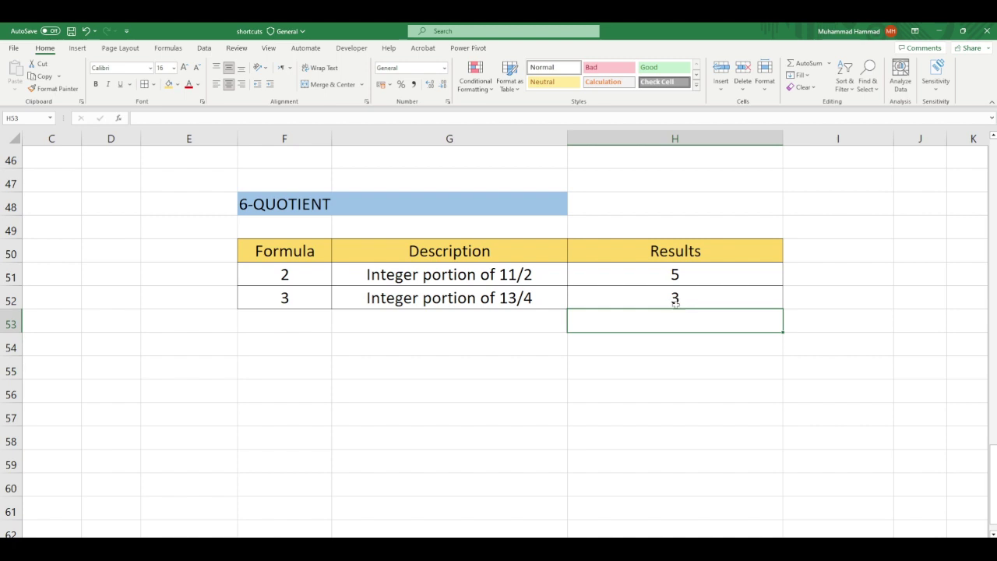
Step: Scroll up to row 1, showing the sheet title and SUMPRODUCT table
scroll(676, 306, up, 15)
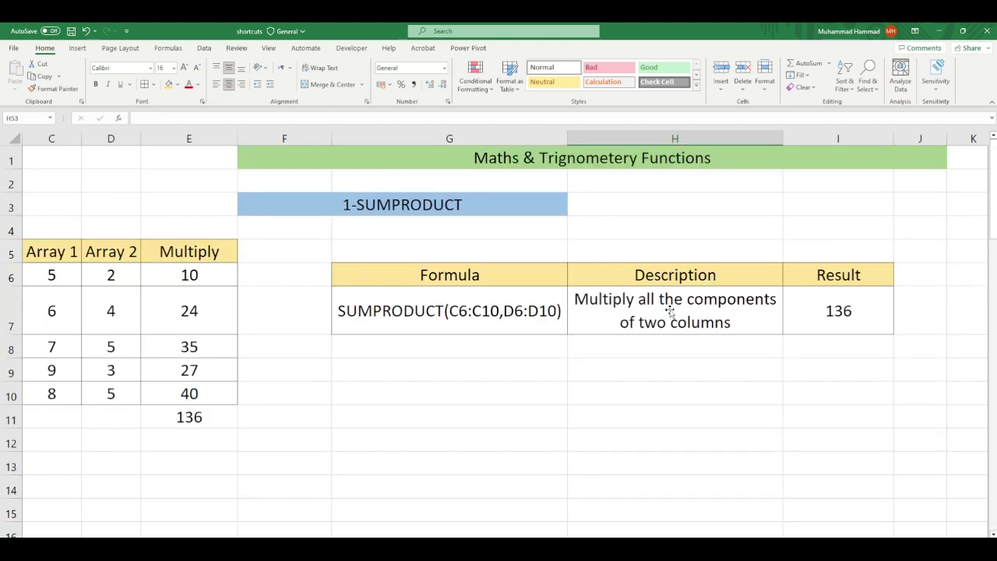